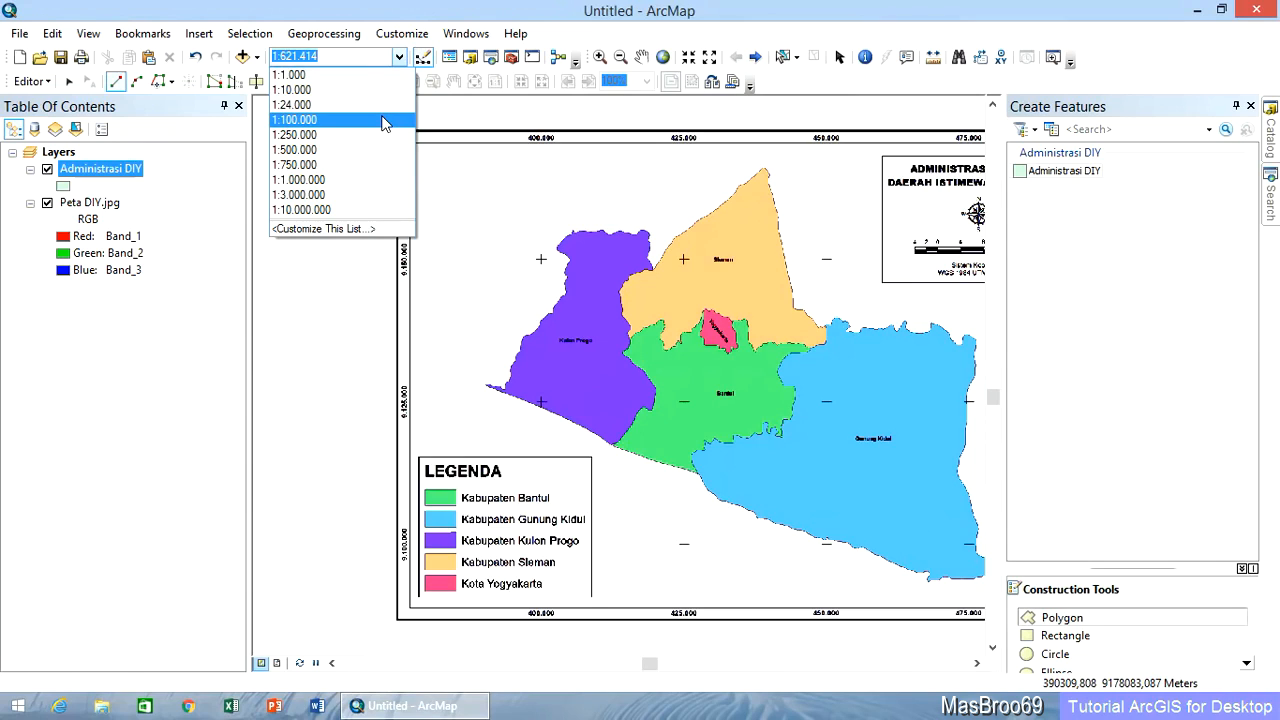
Step: At 1:100.000, start an Administrasi DIY polygon at Kulon Progo's western tip and trace the edge east to the small coastal notch
{"action": "left_click", "coordinate": [641, 56]}
{"action": "left_click_drag", "start_coordinate": [536, 275], "coordinate": [930, 406]}
{"action": "left_click_drag", "start_coordinate": [517, 414], "coordinate": [676, 367]}
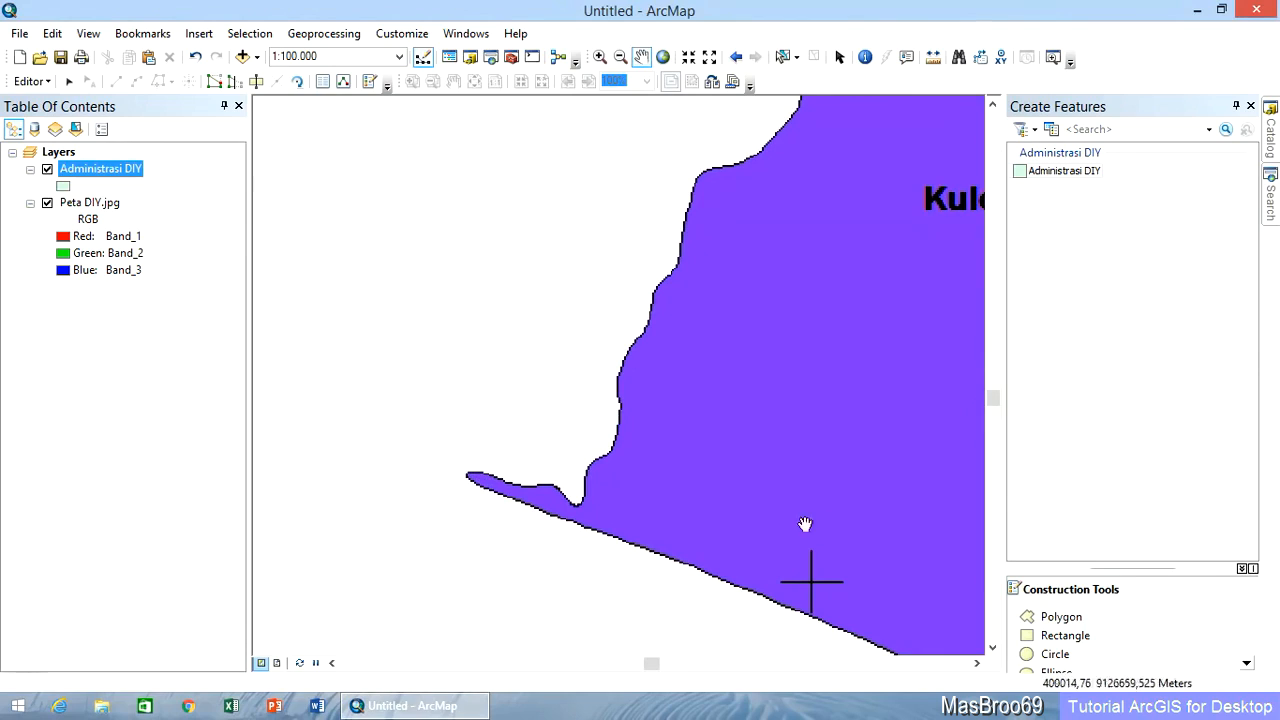
{"action": "left_click", "coordinate": [1068, 617]}
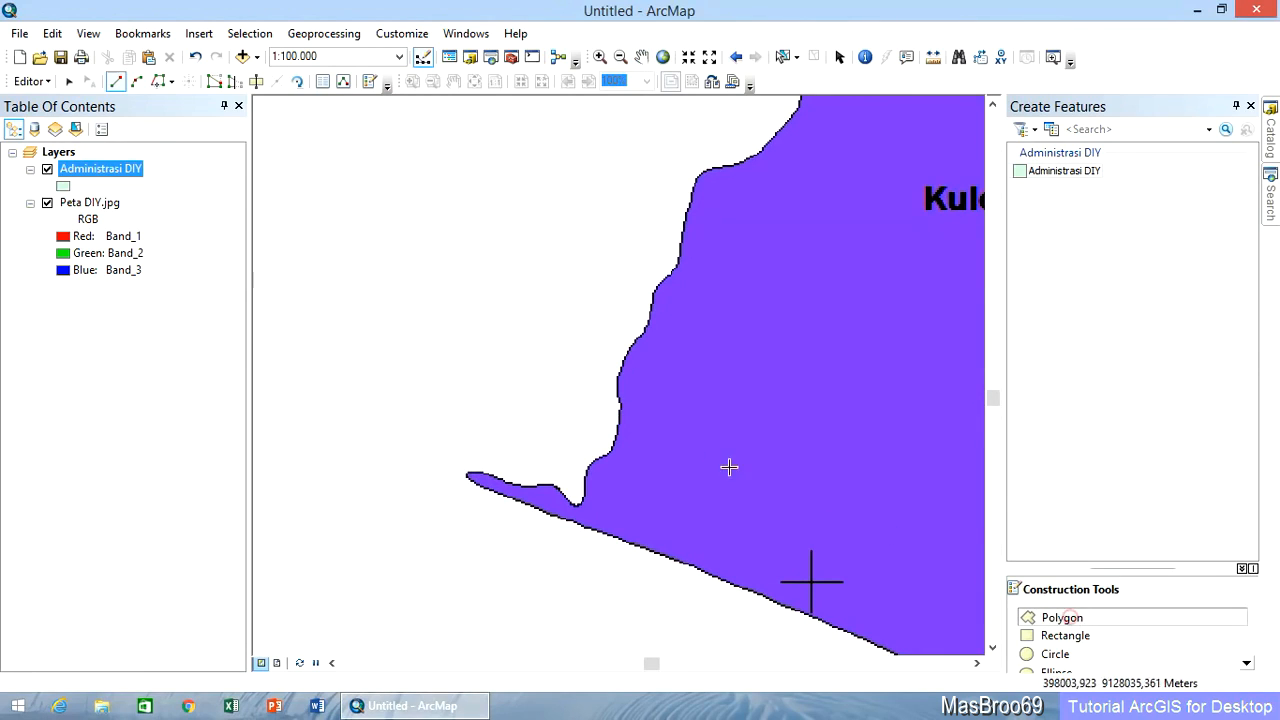
{"action": "left_click", "coordinate": [465, 474]}
{"action": "left_click", "coordinate": [485, 471]}
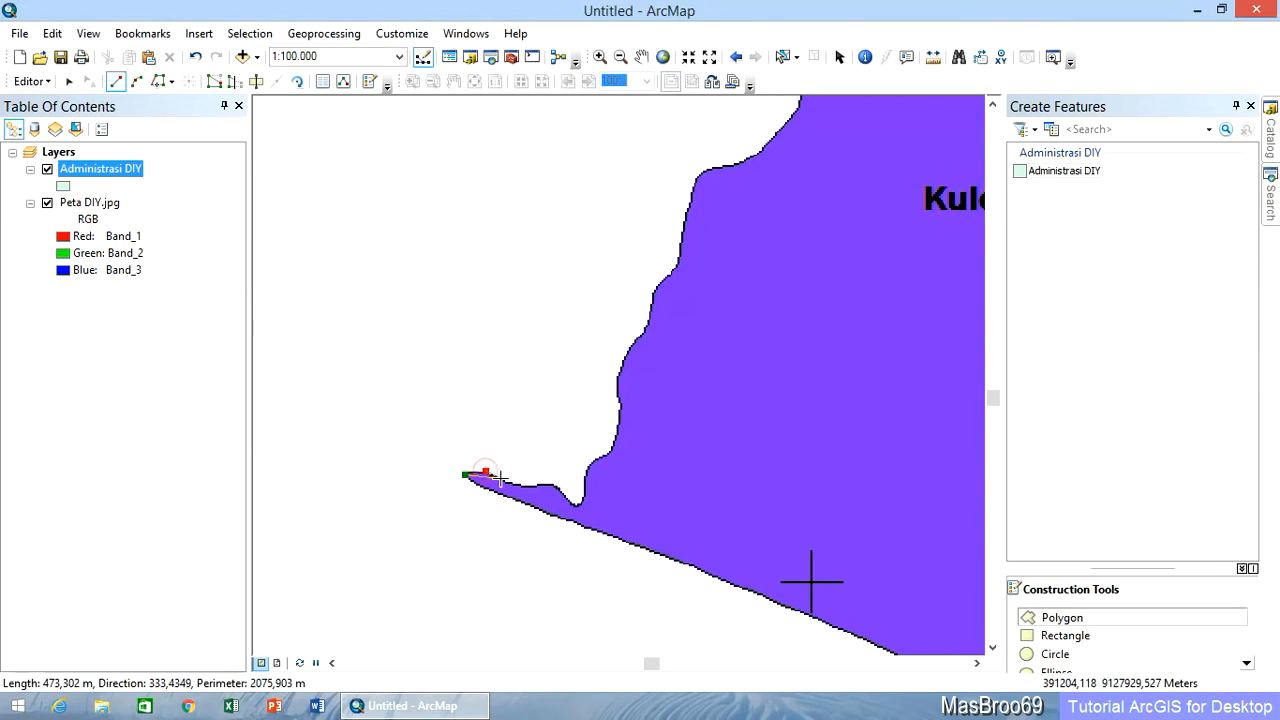
{"action": "left_click", "coordinate": [524, 487]}
{"action": "left_click", "coordinate": [542, 485]}
{"action": "left_click", "coordinate": [555, 484]}
{"action": "left_click", "coordinate": [566, 497]}
{"action": "left_click", "coordinate": [575, 505]}
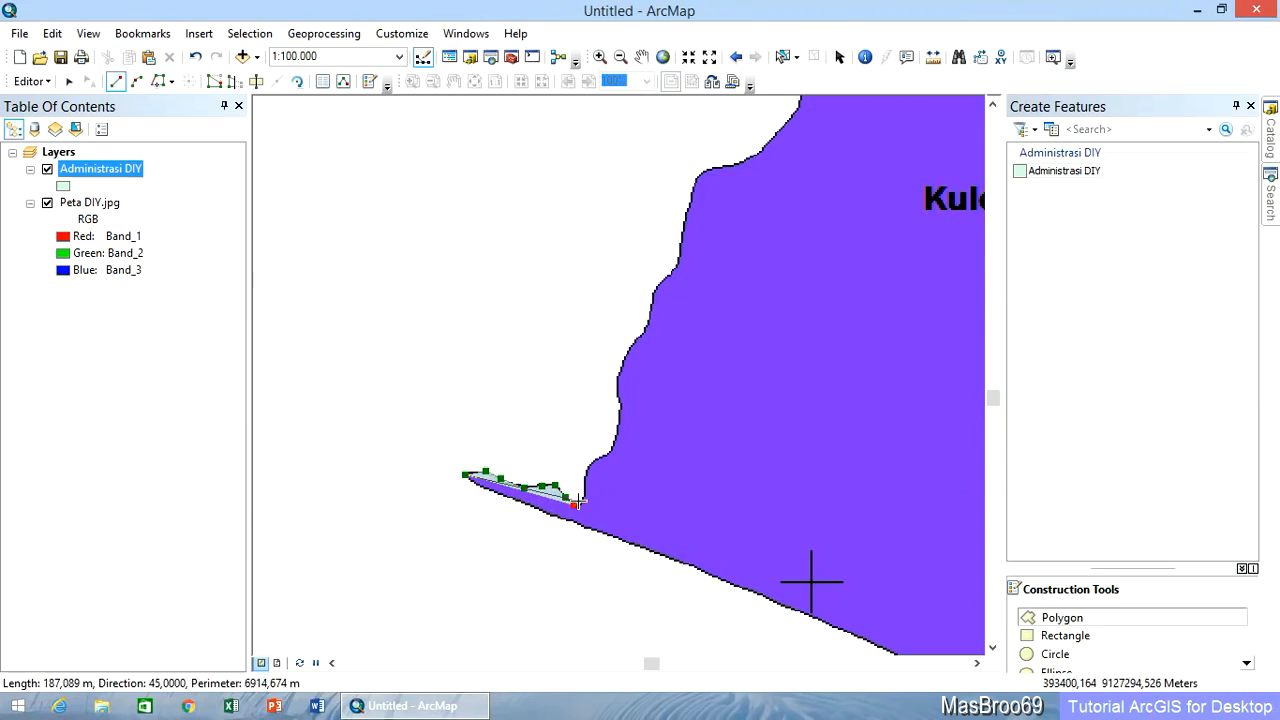
Step: Continue the polygon from the coastal notch northward along the lower part of Kulon Progo's western boundary
{"action": "left_click", "coordinate": [583, 497]}
{"action": "left_click", "coordinate": [582, 487]}
{"action": "left_click", "coordinate": [587, 470]}
{"action": "left_click", "coordinate": [598, 456]}
{"action": "left_click", "coordinate": [610, 449]}
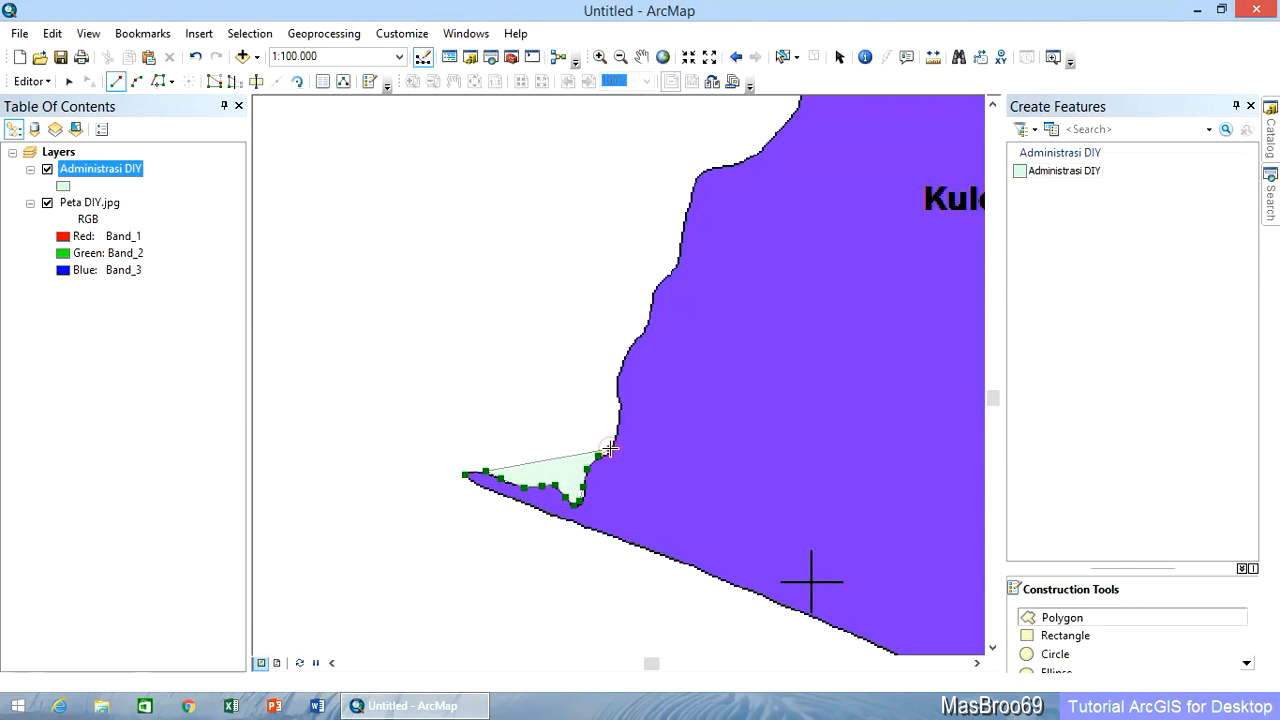
{"action": "left_click", "coordinate": [616, 434]}
{"action": "left_click", "coordinate": [621, 418]}
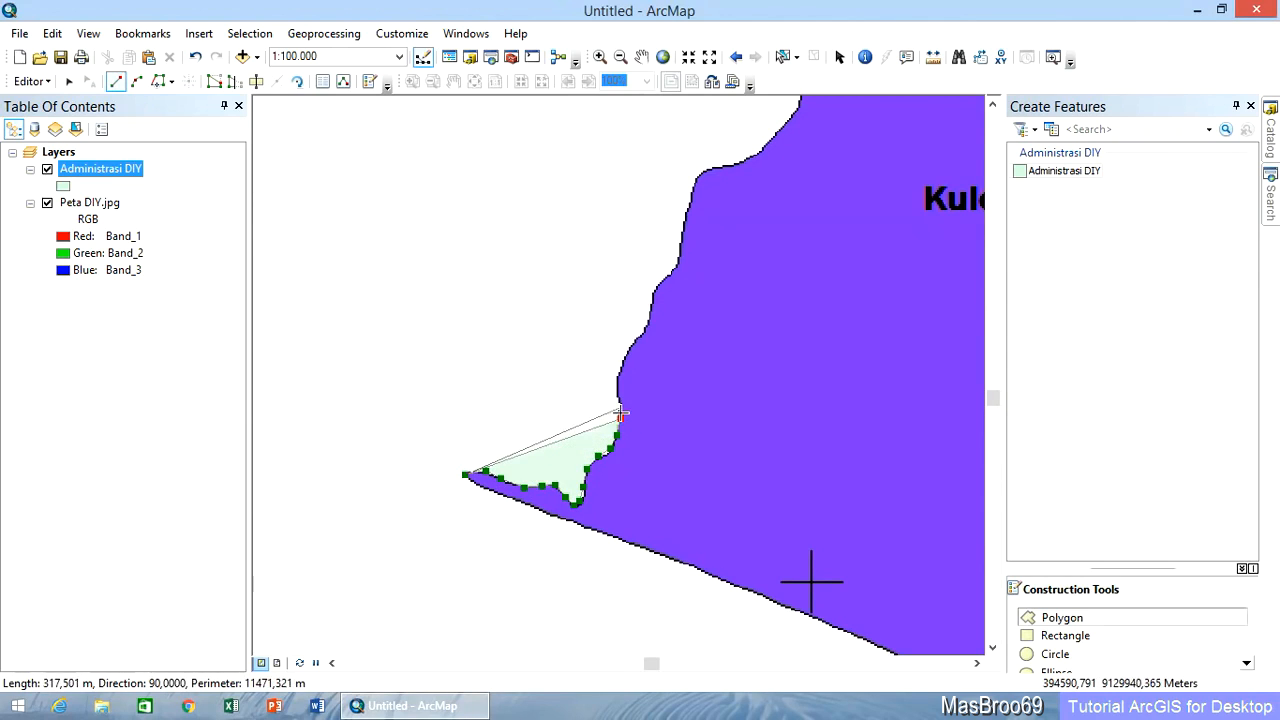
{"action": "left_click", "coordinate": [618, 397]}
{"action": "left_click", "coordinate": [617, 375]}
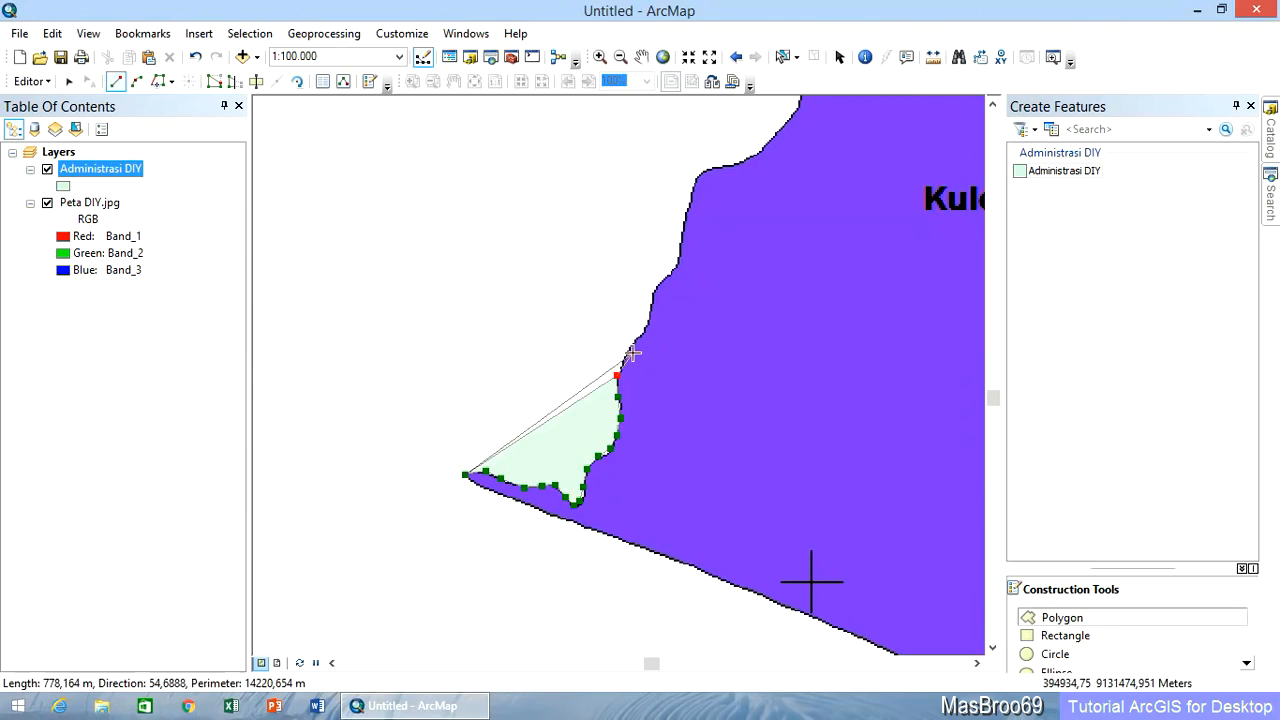
Step: Extend the polygon northeast along Kulon Progo's western boundary, following its bends up to the edge of the visible map
{"action": "left_click", "coordinate": [629, 348]}
{"action": "left_click", "coordinate": [645, 327]}
{"action": "left_click", "coordinate": [655, 295]}
{"action": "left_click", "coordinate": [673, 271]}
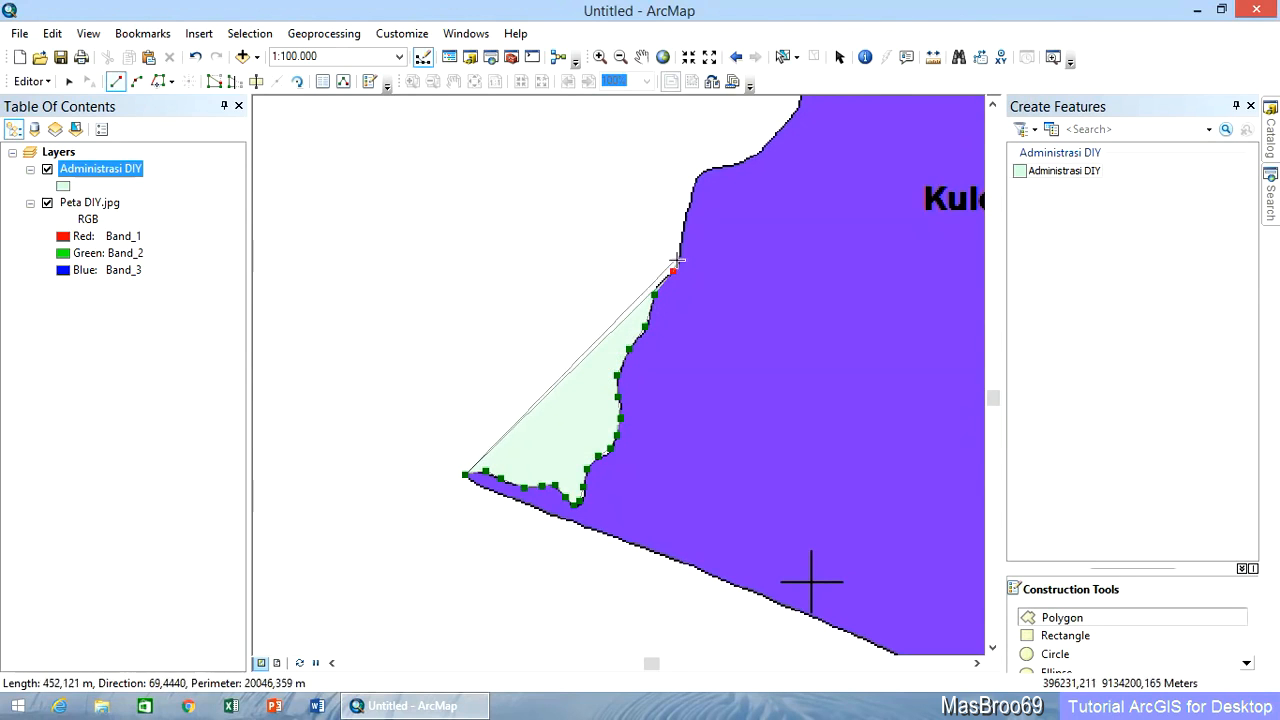
{"action": "left_click", "coordinate": [687, 206]}
{"action": "left_click", "coordinate": [705, 173]}
{"action": "left_click", "coordinate": [728, 164]}
{"action": "left_click", "coordinate": [753, 151]}
{"action": "left_click", "coordinate": [775, 131]}
{"action": "left_click", "coordinate": [791, 118]}
{"action": "left_click", "coordinate": [800, 104]}
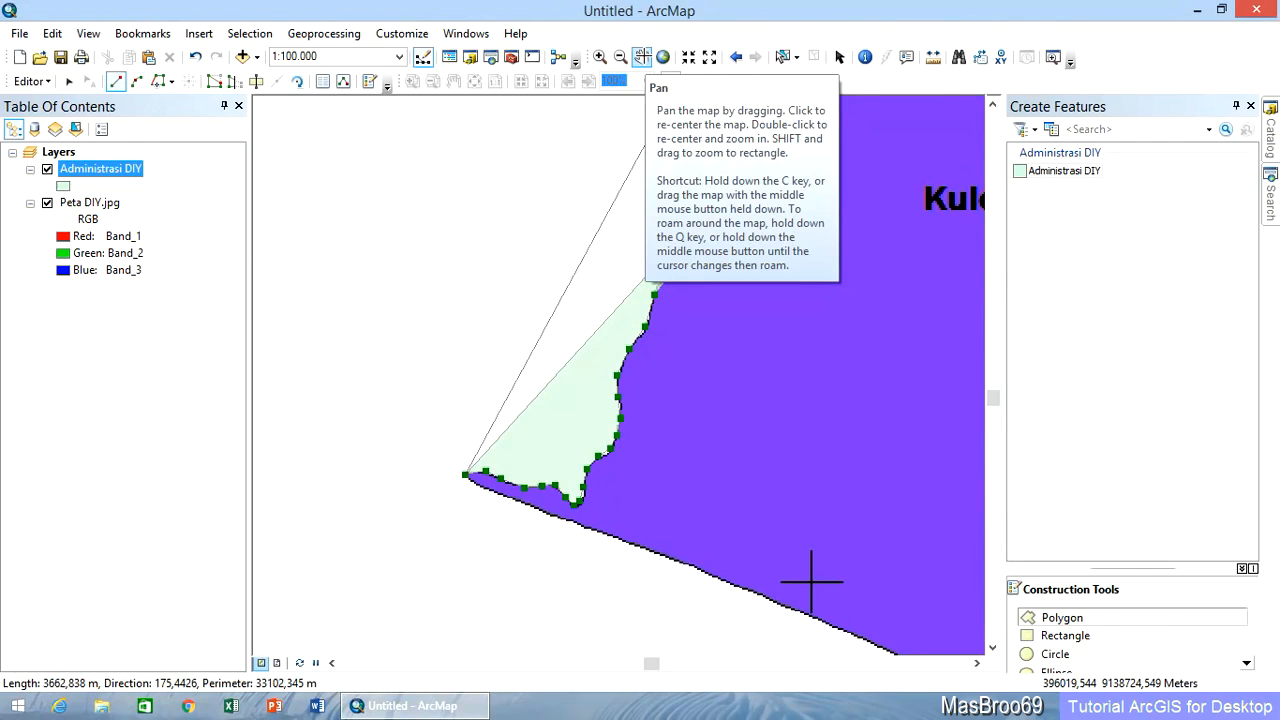
Step: Resume the polygon sketch and trace the boundary northwest of the Kulon Progo label, going past the stepped corner
{"action": "mouse_move", "coordinate": [909, 143]}
{"action": "left_mouse_down"}
{"action": "mouse_move", "coordinate": [814, 214]}
{"action": "mouse_move", "coordinate": [734, 311]}
{"action": "left_mouse_up"}
{"action": "left_click_drag", "start_coordinate": [877, 209], "coordinate": [787, 300]}
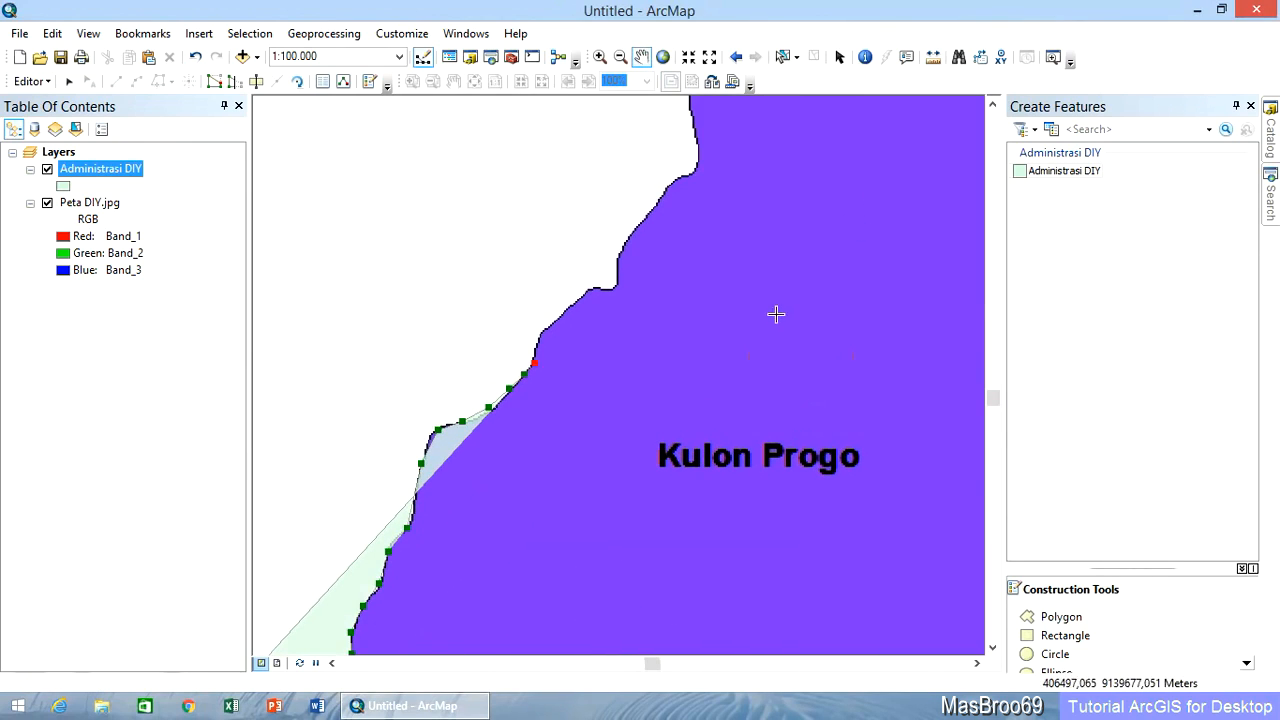
{"action": "left_click", "coordinate": [1090, 616]}
{"action": "left_click", "coordinate": [538, 340]}
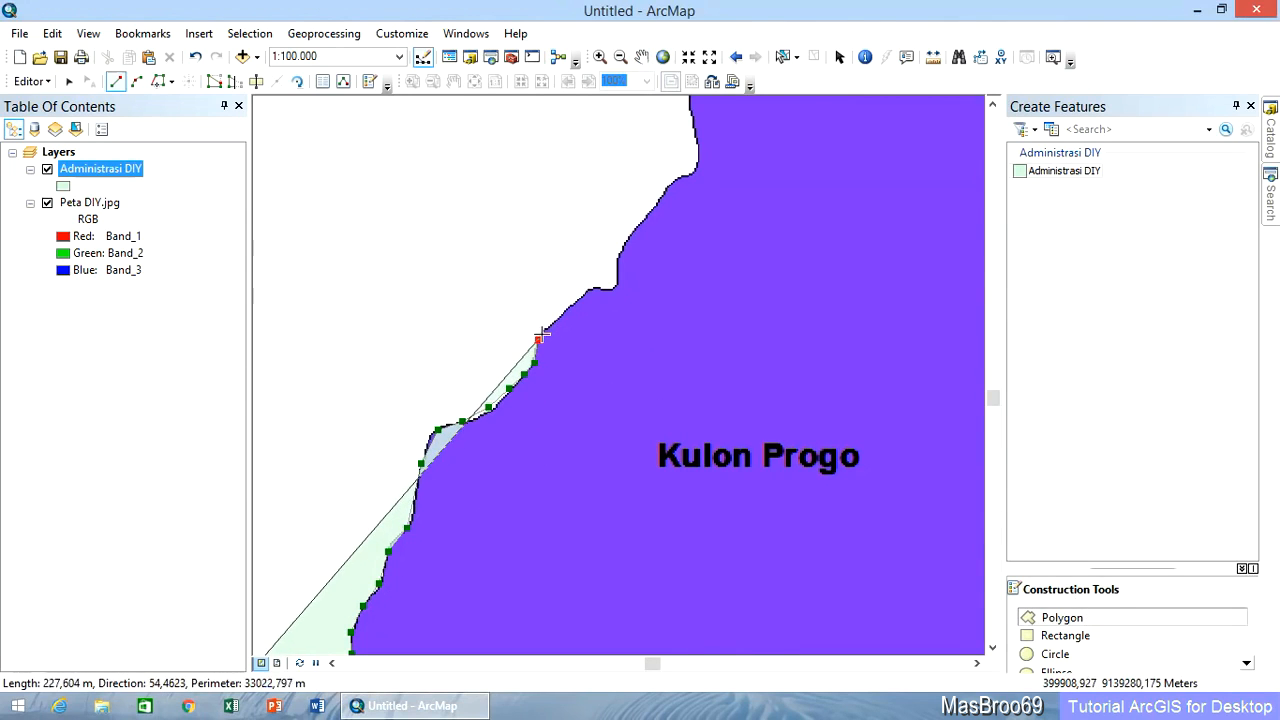
{"action": "left_click", "coordinate": [551, 322]}
{"action": "left_click", "coordinate": [572, 305]}
{"action": "left_click", "coordinate": [586, 290]}
{"action": "left_click", "coordinate": [600, 287]}
{"action": "left_click", "coordinate": [612, 287]}
{"action": "left_click", "coordinate": [617, 266]}
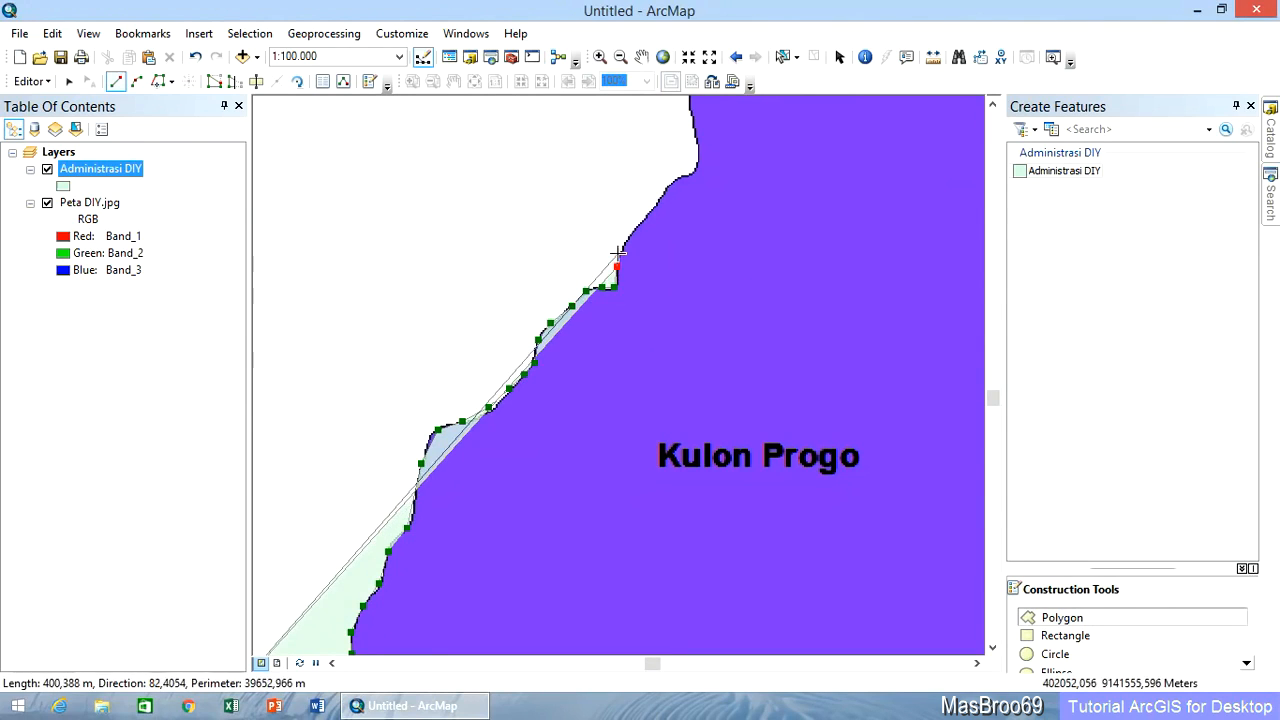
{"action": "left_click", "coordinate": [619, 249]}
{"action": "left_click", "coordinate": [628, 236]}
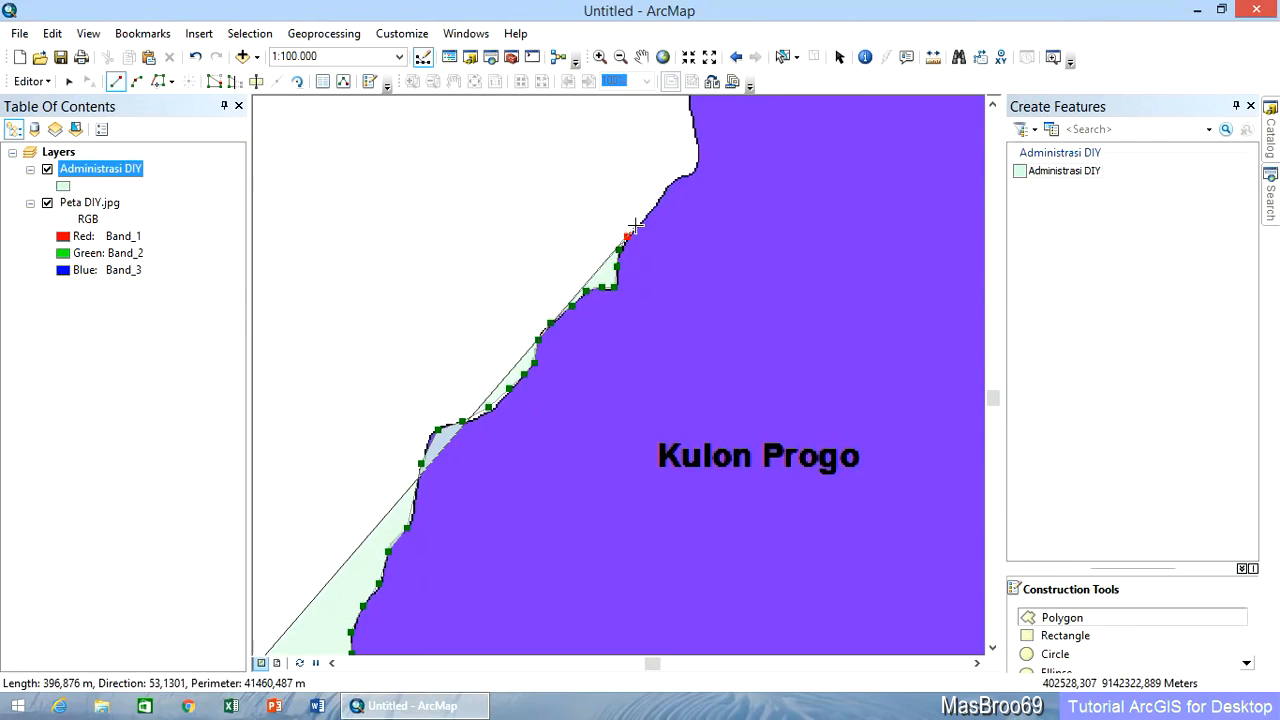
Step: Place a stray vertex outside the Kulon Progo boundary and delete that single vertex from the sketch
{"action": "left_click", "coordinate": [551, 174]}
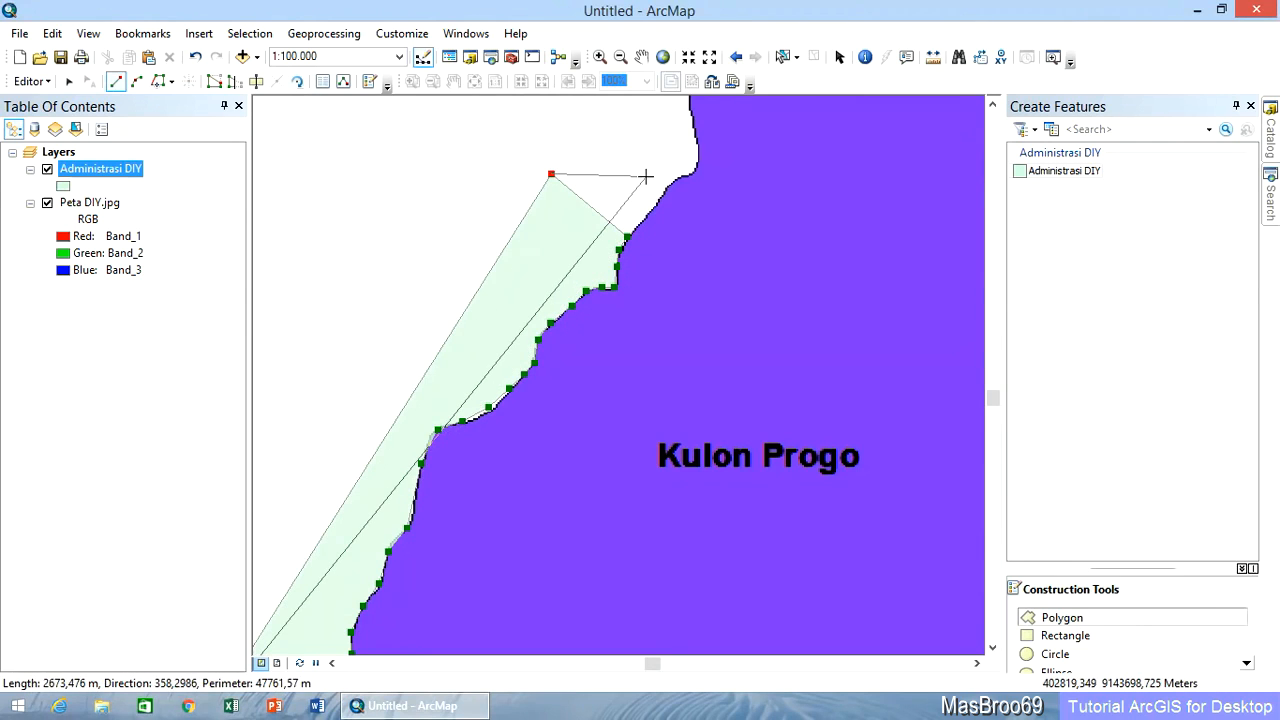
{"action": "right_click", "coordinate": [551, 174]}
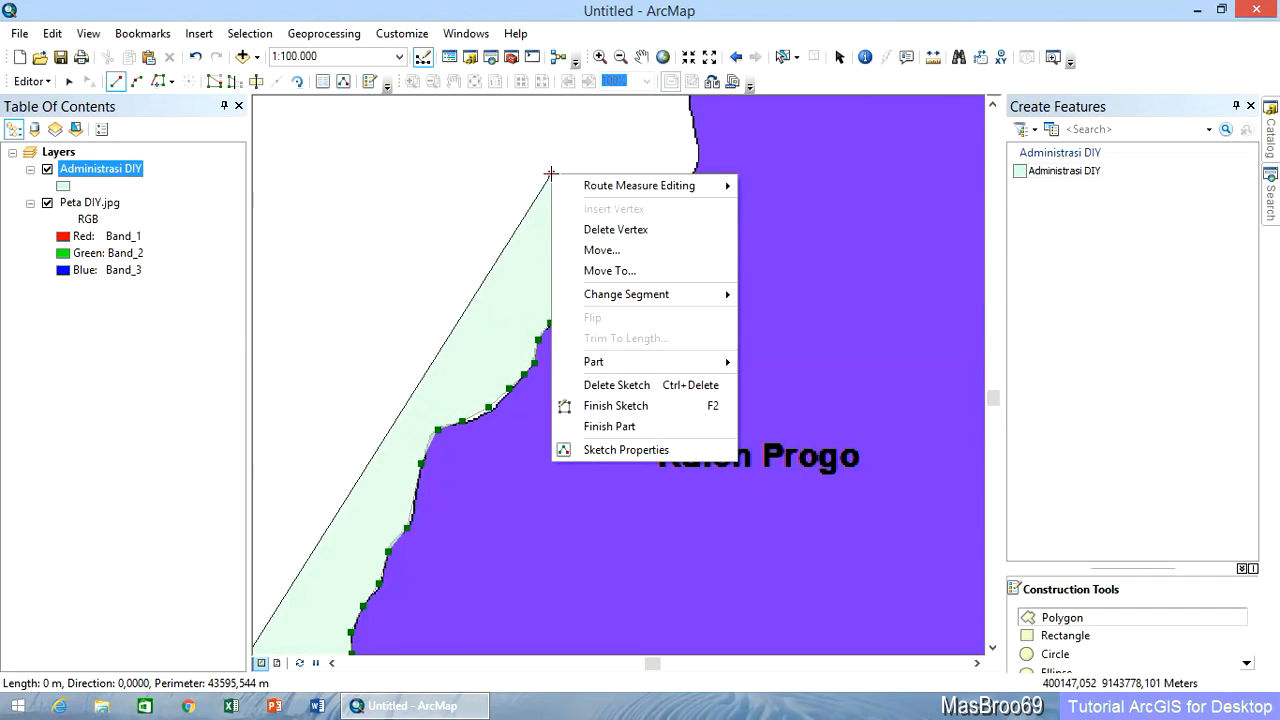
{"action": "left_click", "coordinate": [598, 229]}
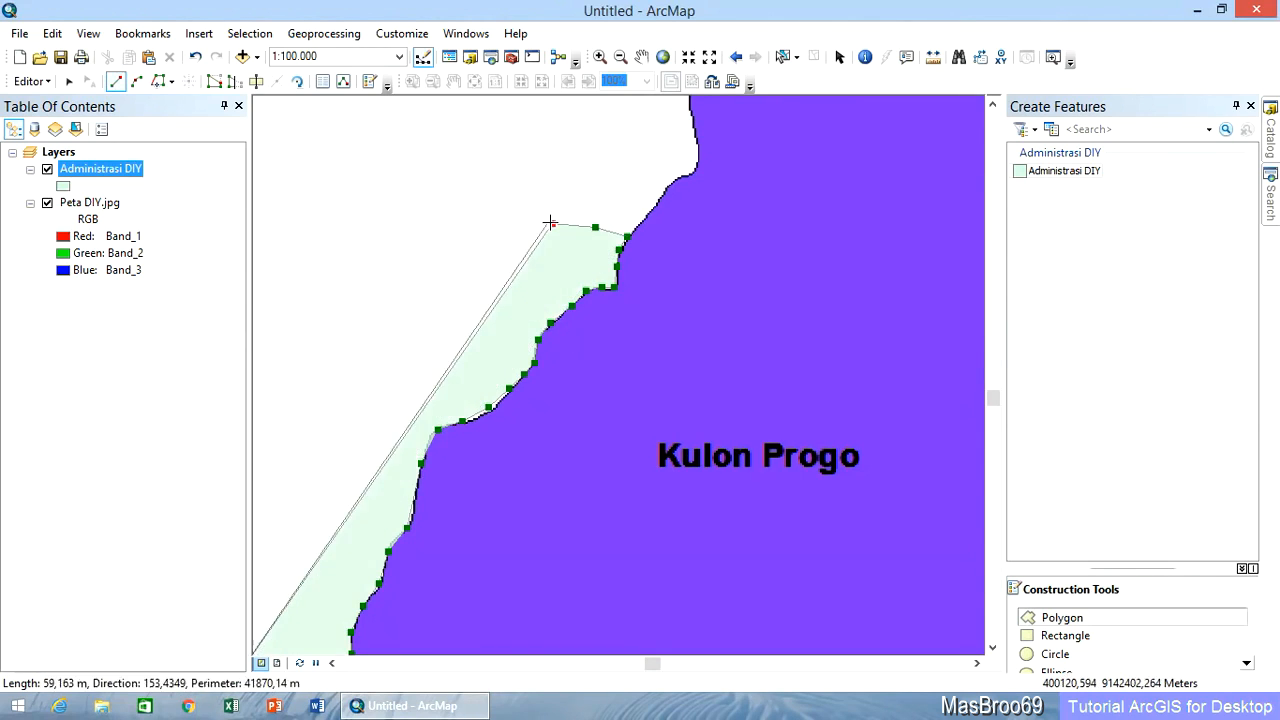
Step: Add a looping series of stray vertices in the white area northwest of the Kulon Progo boundary
{"action": "left_click", "coordinate": [496, 204]}
{"action": "left_click", "coordinate": [462, 184]}
{"action": "left_click", "coordinate": [461, 155]}
{"action": "left_click", "coordinate": [477, 139]}
{"action": "left_click", "coordinate": [539, 125]}
{"action": "left_click", "coordinate": [563, 133]}
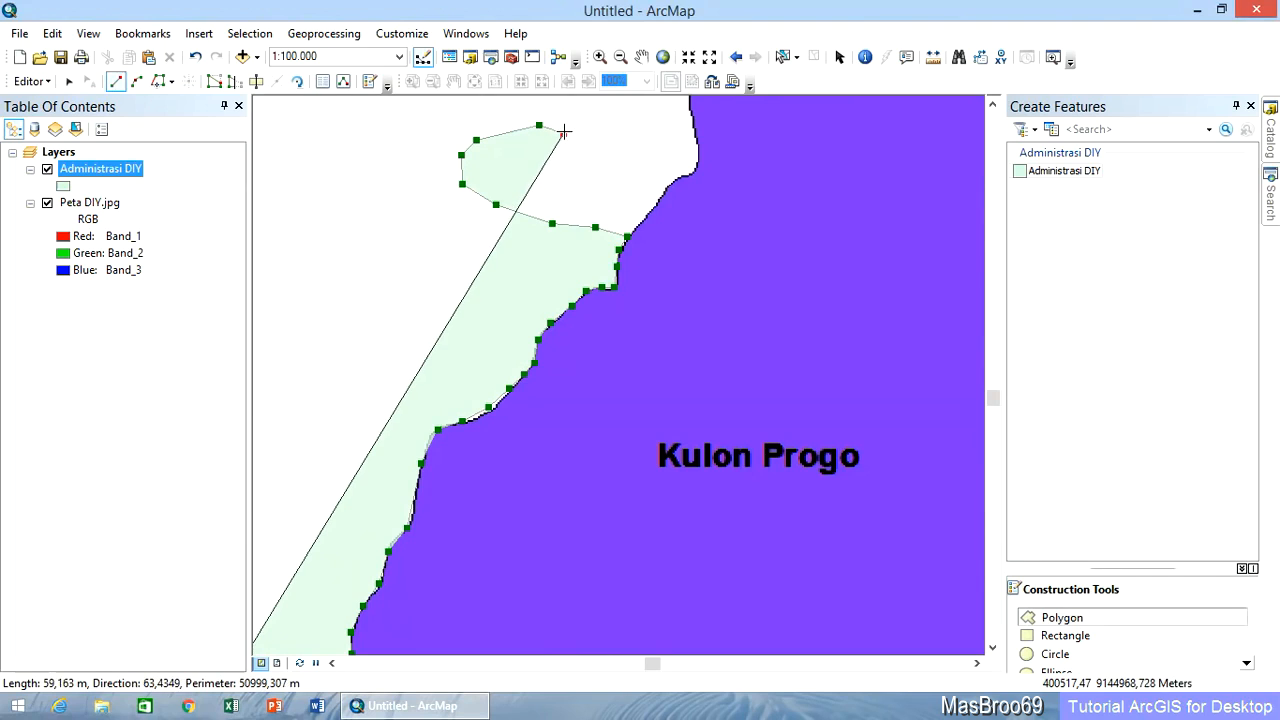
Step: Delete stray vertices 37 to 44 together through the sketch properties, and close the vertex list
{"action": "right_click", "coordinate": [564, 131]}
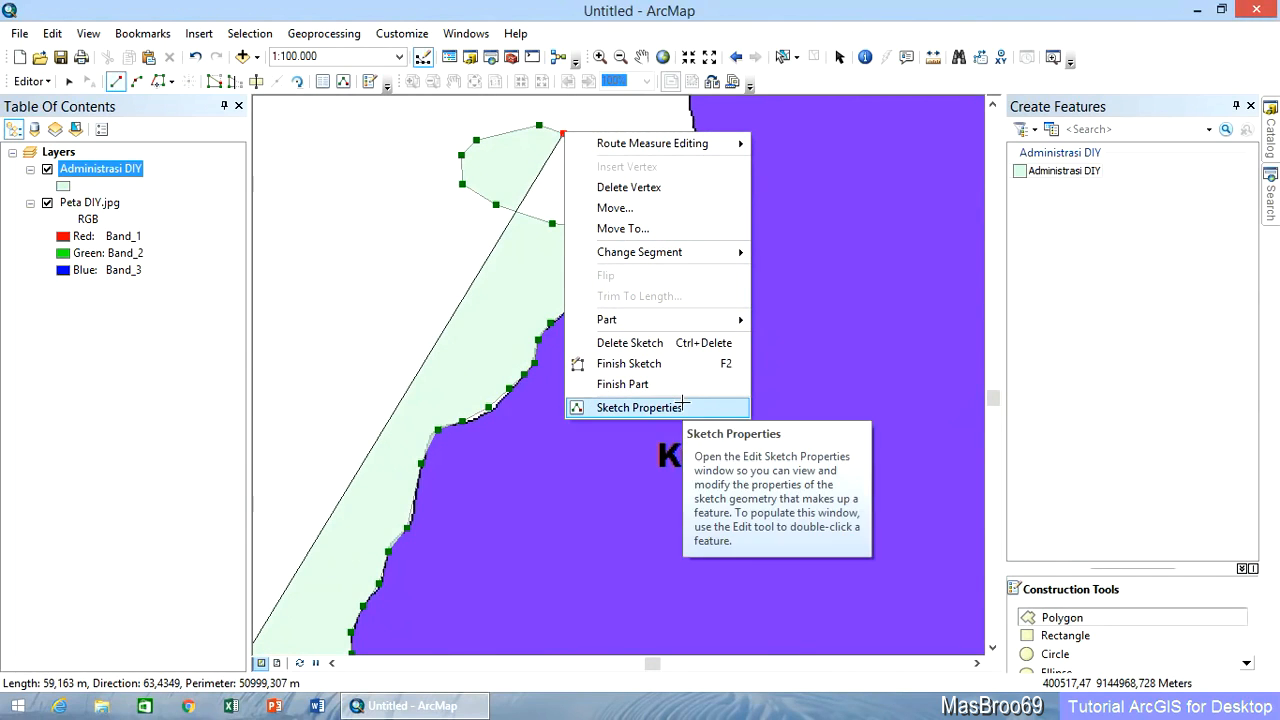
{"action": "left_click", "coordinate": [682, 404]}
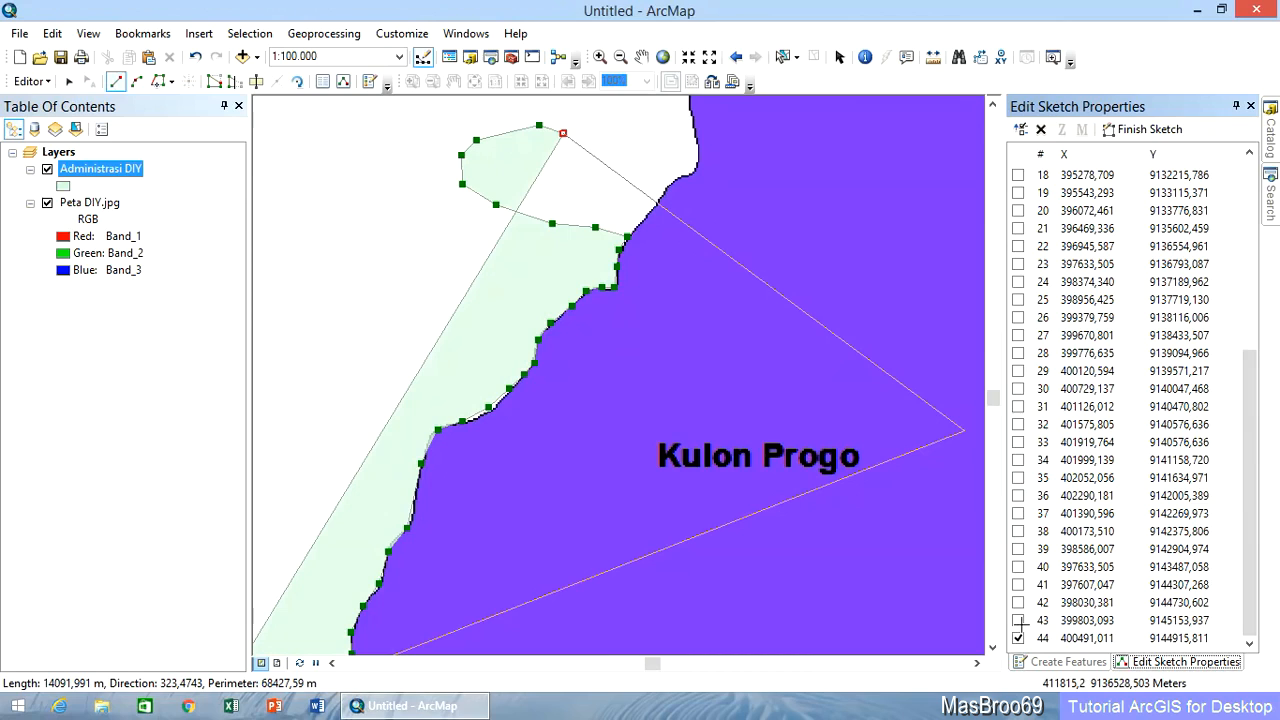
{"action": "left_click", "coordinate": [1019, 620]}
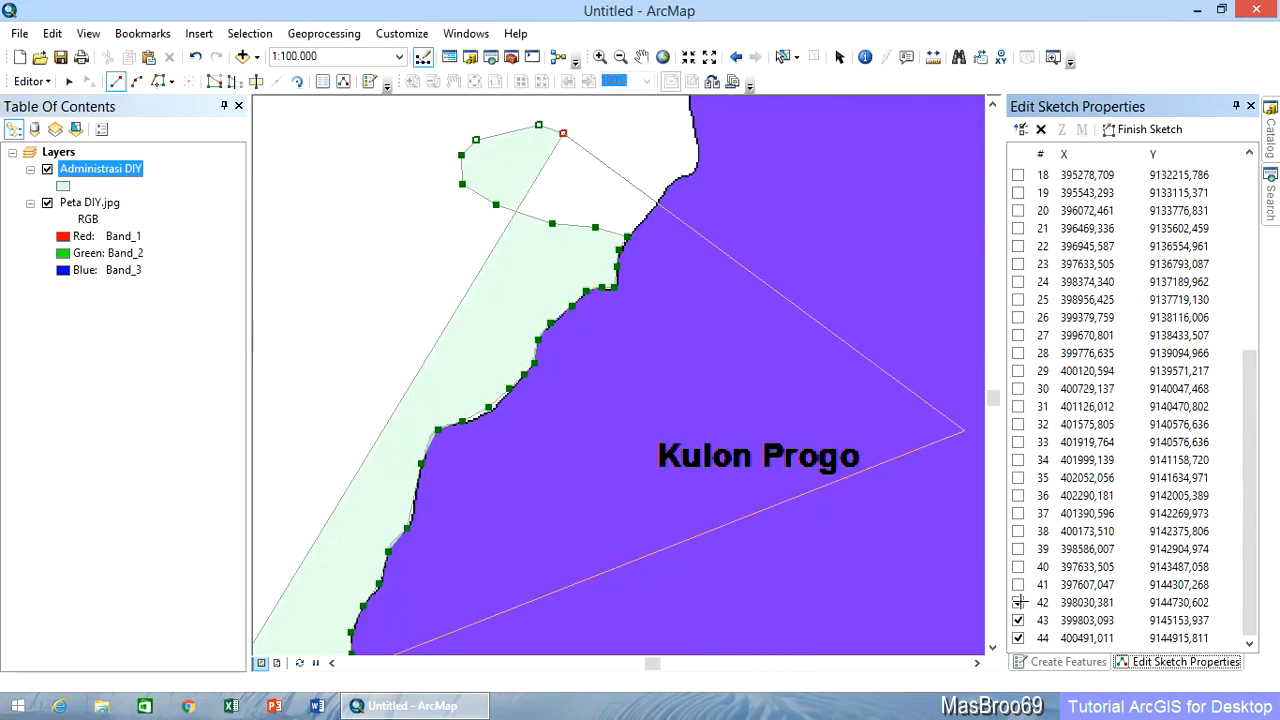
{"action": "left_click", "coordinate": [1019, 584]}
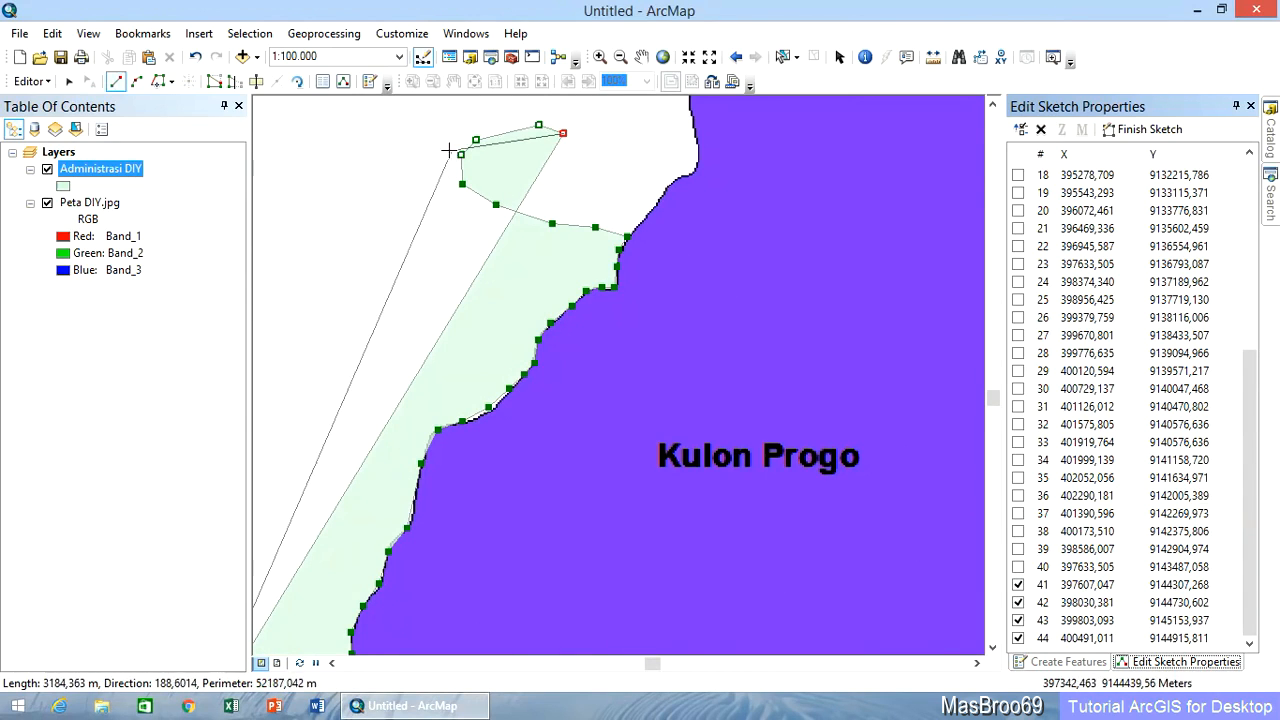
{"action": "left_click", "coordinate": [1018, 566]}
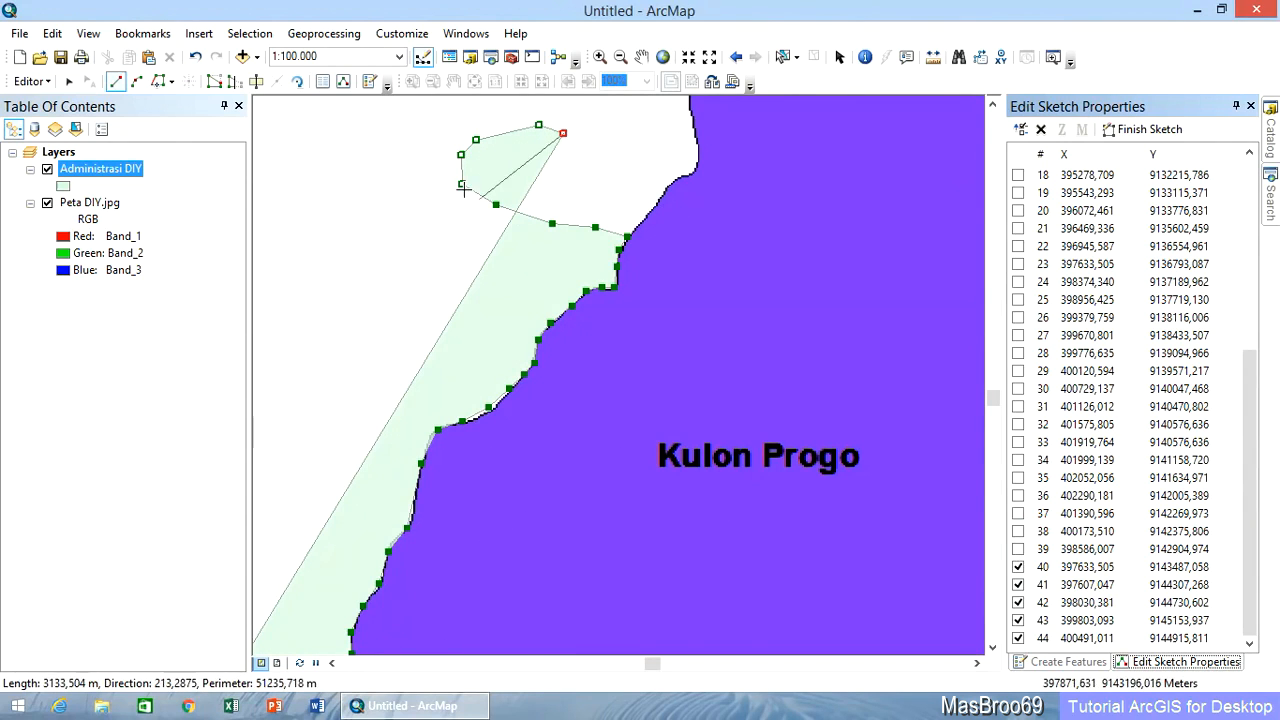
{"action": "left_click", "coordinate": [1019, 549]}
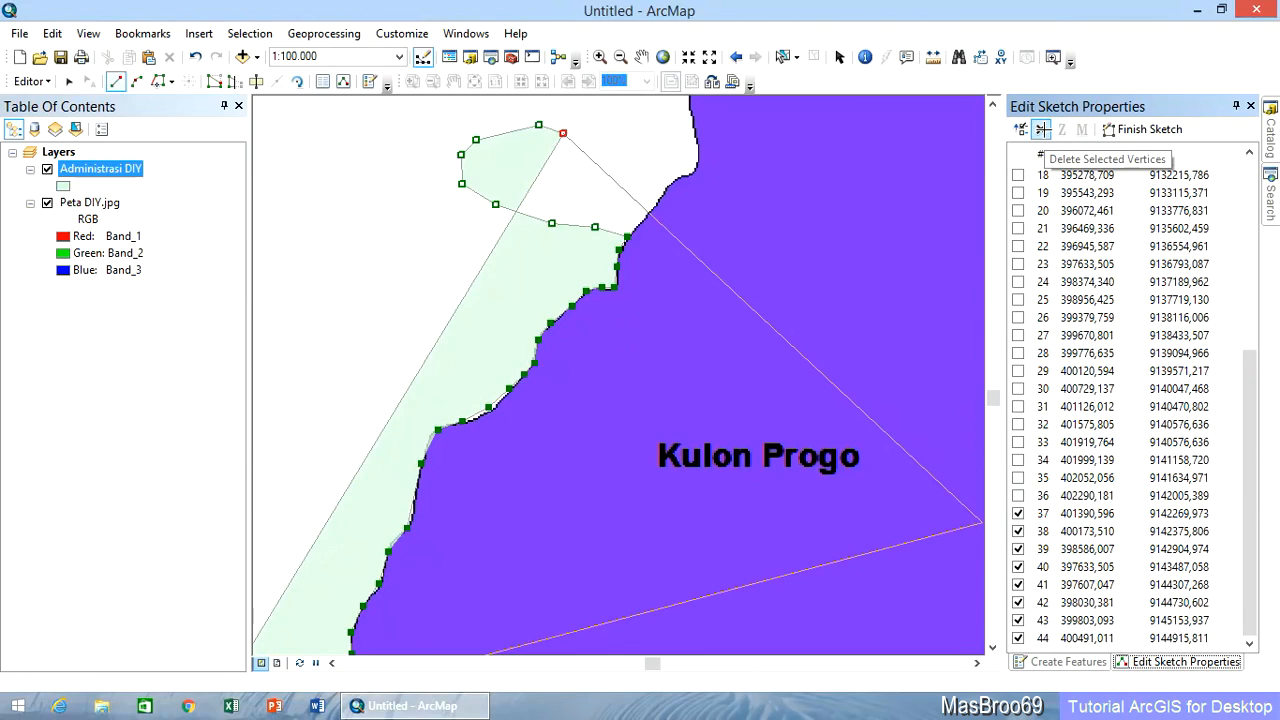
{"action": "left_click", "coordinate": [1042, 129]}
{"action": "left_click", "coordinate": [1250, 106]}
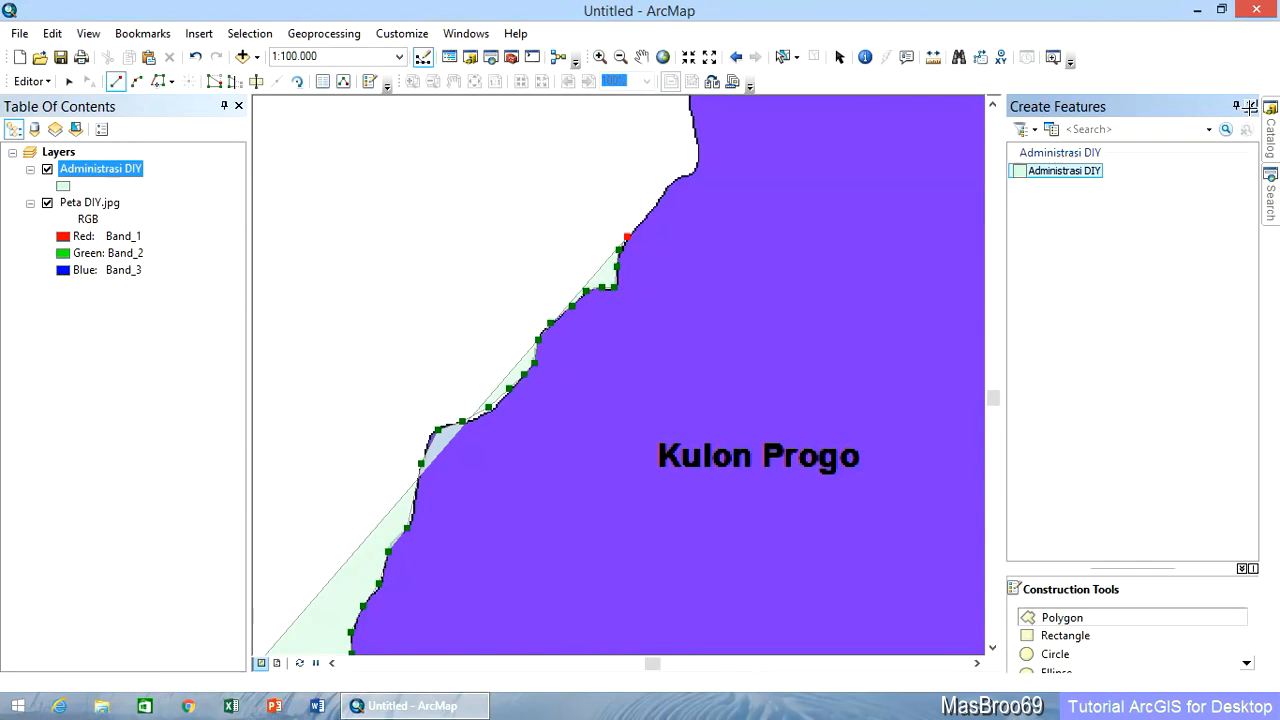
Step: Continue the polygon from the last valid vertex northeast along the Kulon Progo boundary, around the bend and up to the view's edge
{"action": "left_click", "coordinate": [641, 222]}
{"action": "left_click", "coordinate": [653, 207]}
{"action": "left_click", "coordinate": [661, 195]}
{"action": "left_click", "coordinate": [671, 181]}
{"action": "left_click", "coordinate": [682, 176]}
{"action": "left_click", "coordinate": [696, 170]}
{"action": "left_click", "coordinate": [700, 155]}
{"action": "left_click", "coordinate": [699, 140]}
{"action": "left_click", "coordinate": [690, 104]}
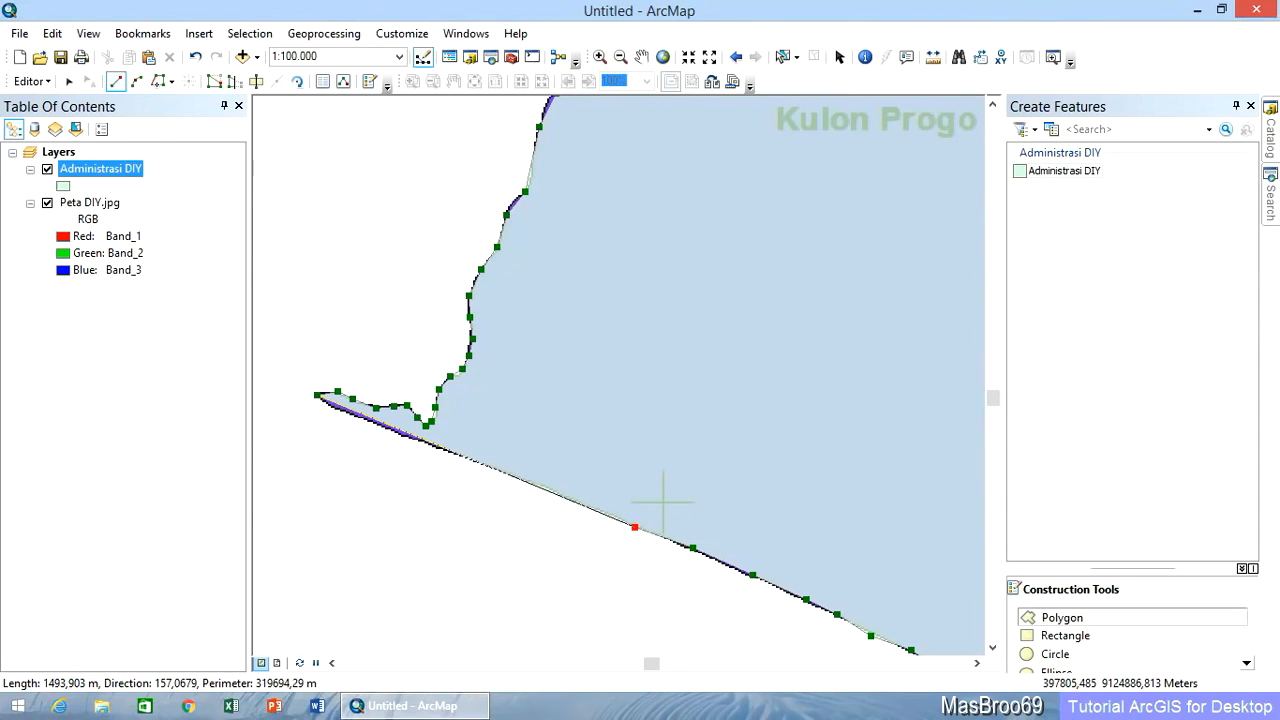
Step: Trace Kulon Progo's southern coastline northwest with closely spaced vertices toward the polygon's starting tip
{"action": "left_click", "coordinate": [585, 507]}
{"action": "left_click", "coordinate": [551, 490]}
{"action": "left_click", "coordinate": [521, 477]}
{"action": "left_click", "coordinate": [498, 469]}
{"action": "left_click", "coordinate": [471, 458]}
{"action": "left_click", "coordinate": [452, 455]}
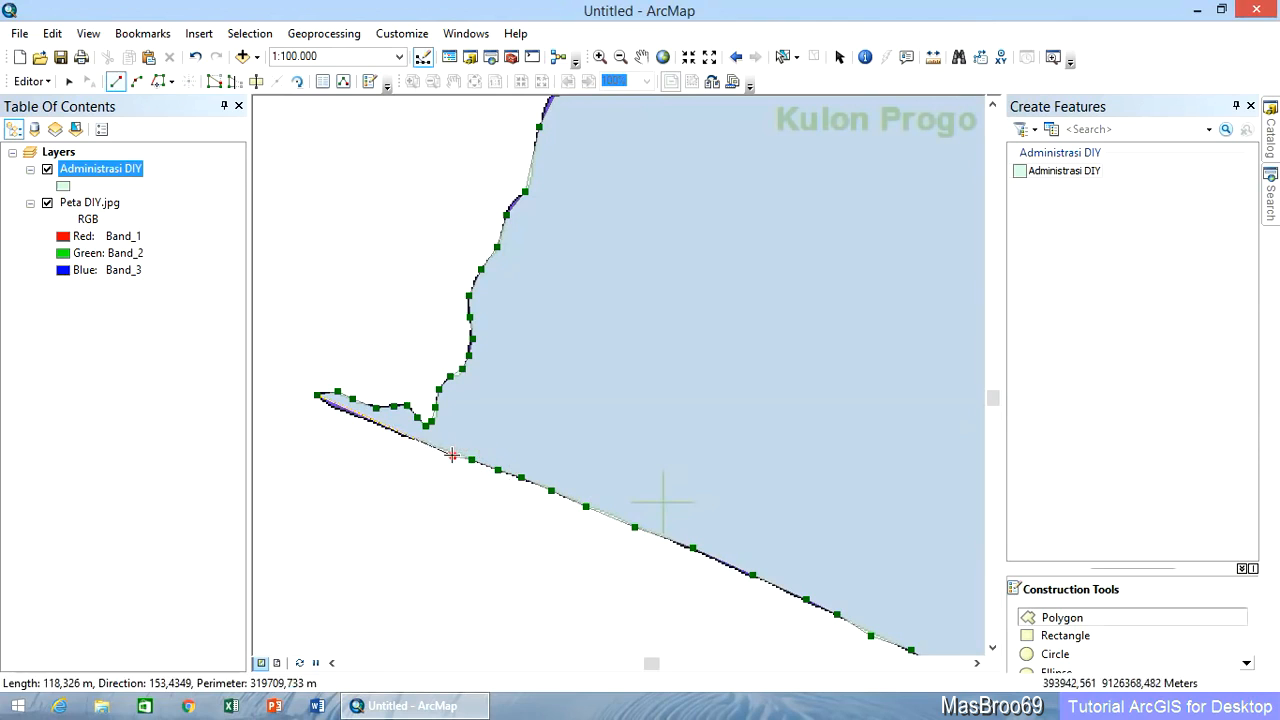
{"action": "left_click", "coordinate": [430, 445]}
{"action": "left_click", "coordinate": [413, 440]}
{"action": "left_click", "coordinate": [390, 431]}
{"action": "left_click", "coordinate": [374, 423]}
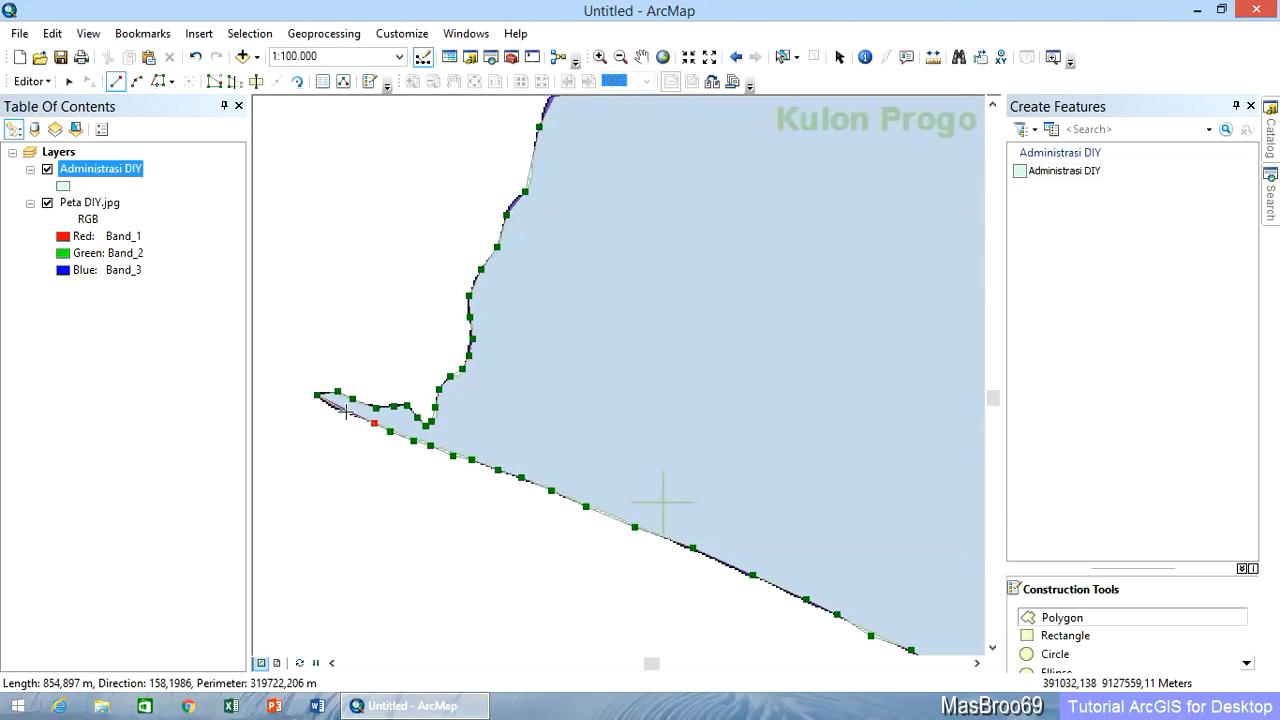
Step: Finish the polygon sketch with a last vertex on the coast just short of the western tip
{"action": "right_click", "coordinate": [346, 410]}
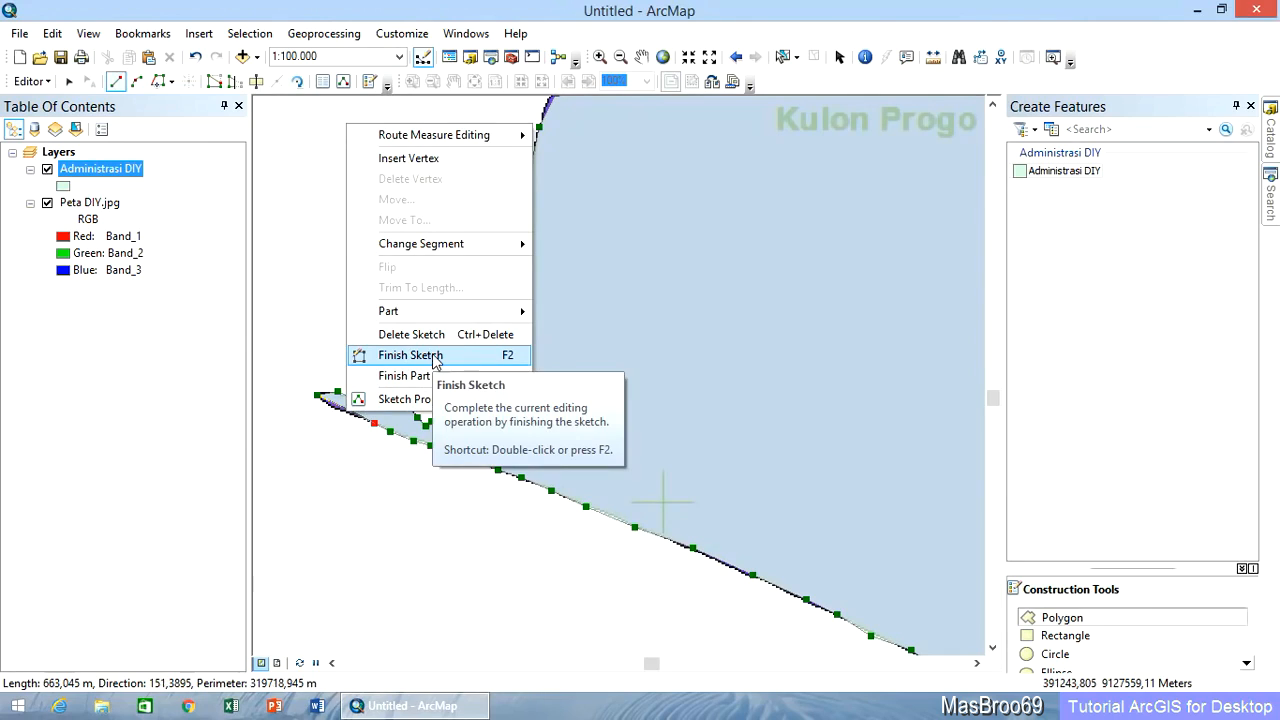
{"action": "left_click", "coordinate": [336, 440]}
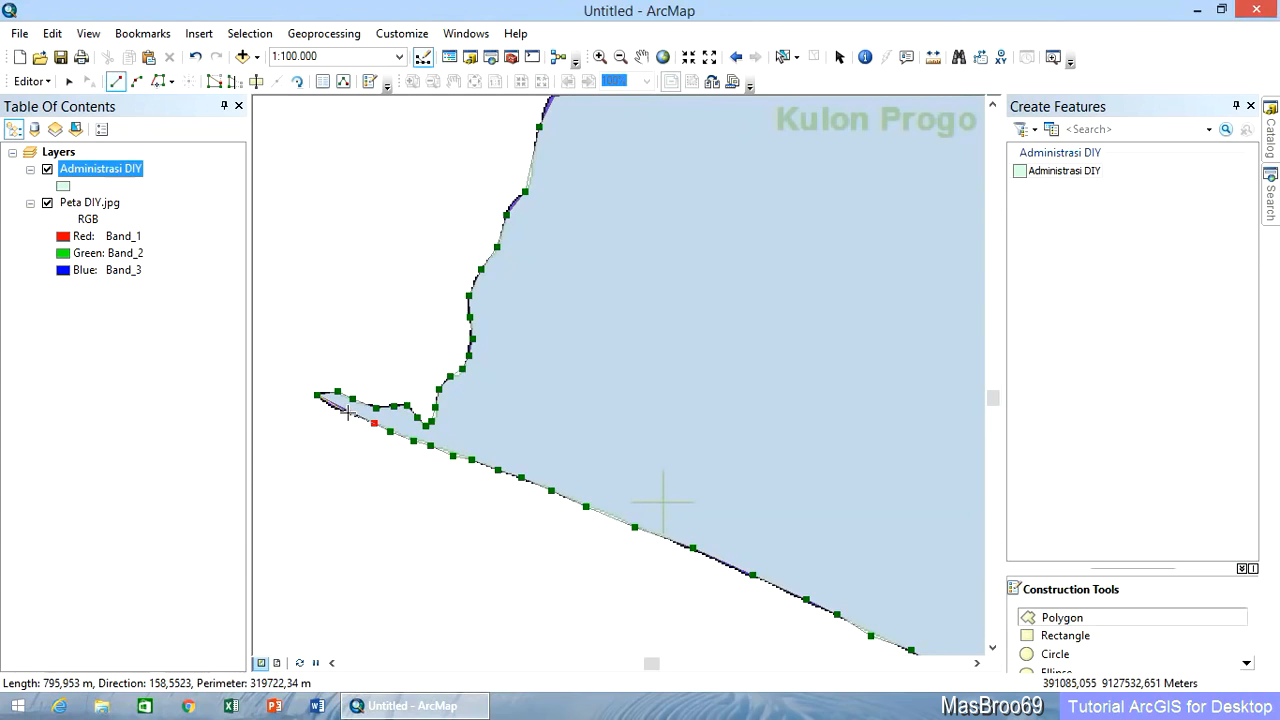
{"action": "double_click", "coordinate": [346, 410]}
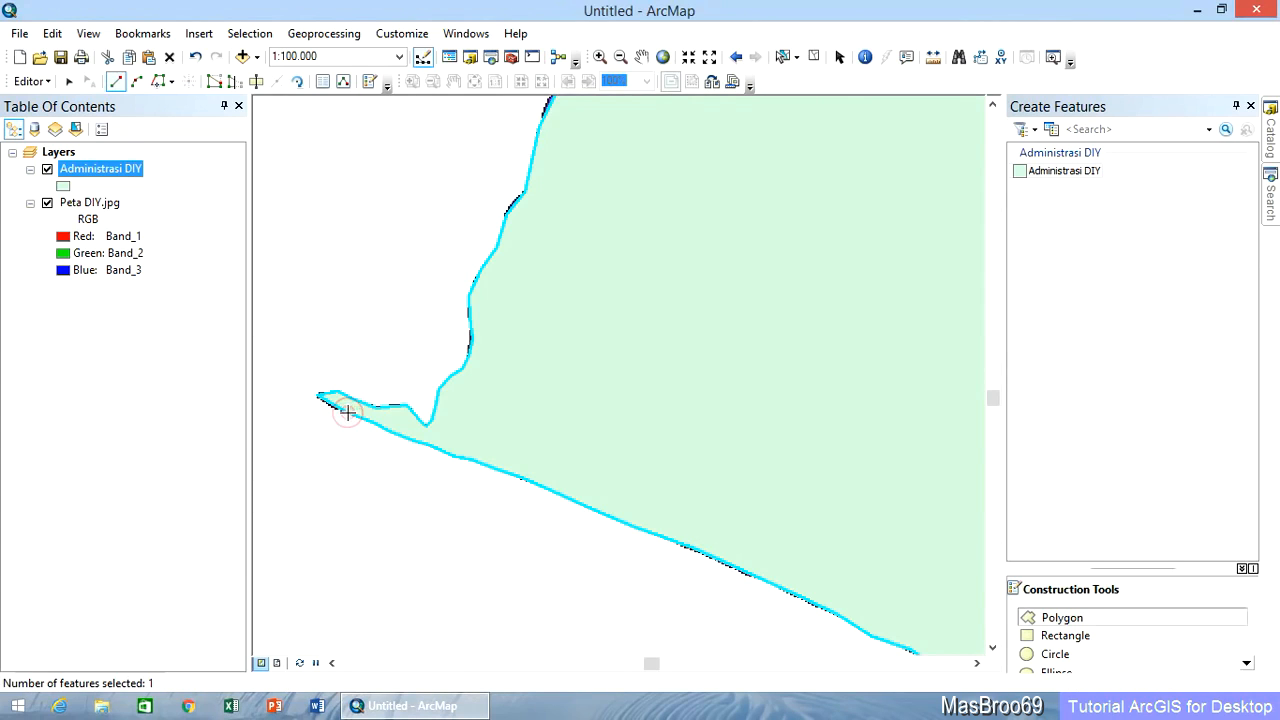
Step: Select the finished province polygon with the Edit tool and turn off the Administrasi DIY layer
{"action": "left_click", "coordinate": [663, 56]}
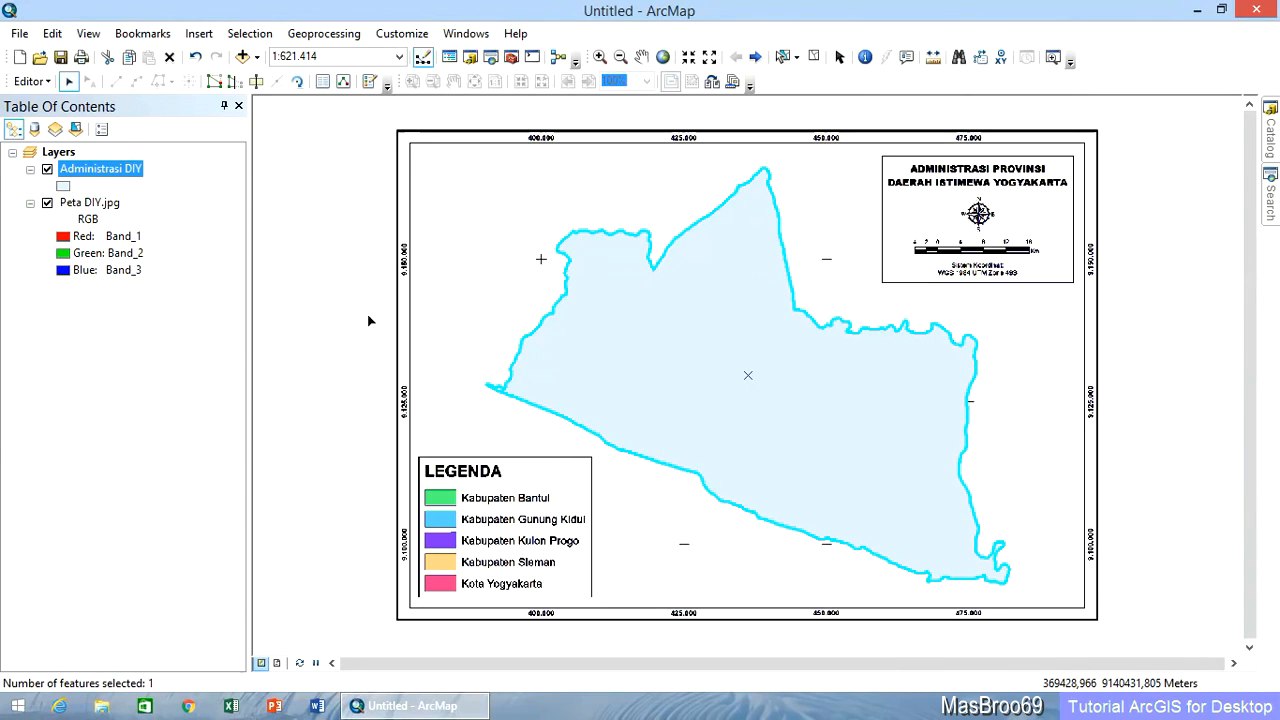
{"action": "left_click", "coordinate": [353, 345]}
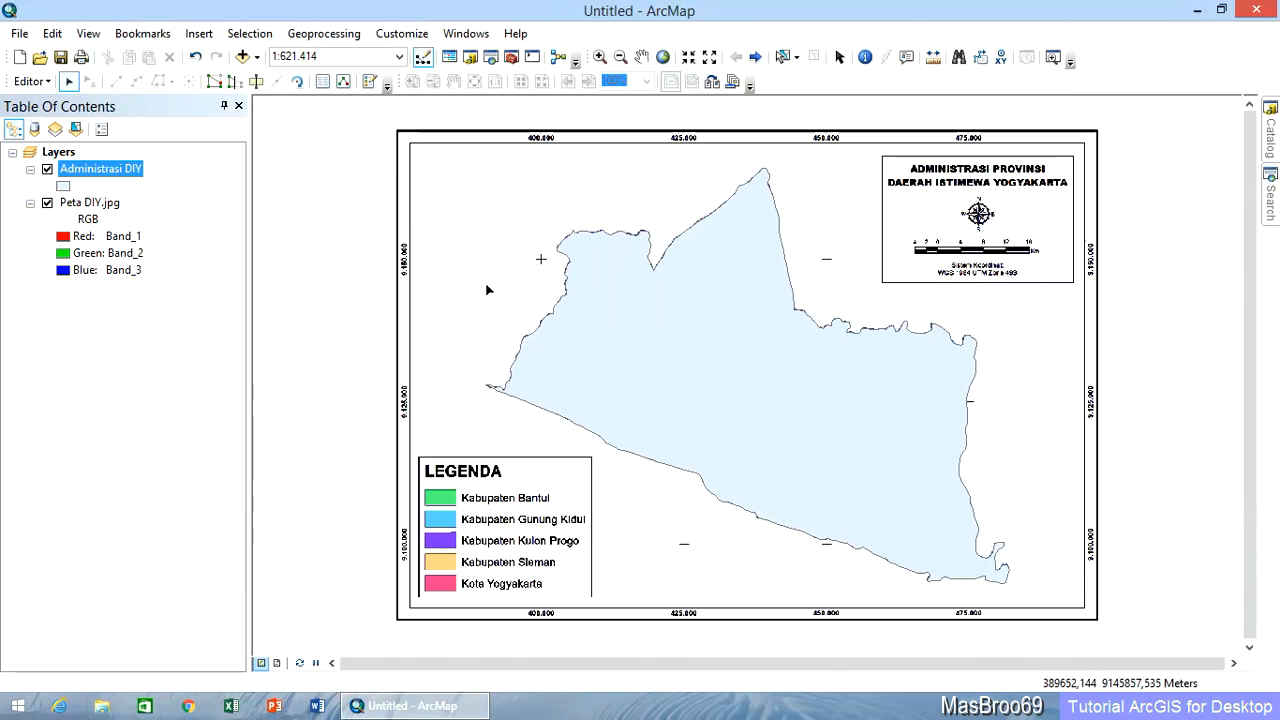
{"action": "left_click", "coordinate": [70, 84]}
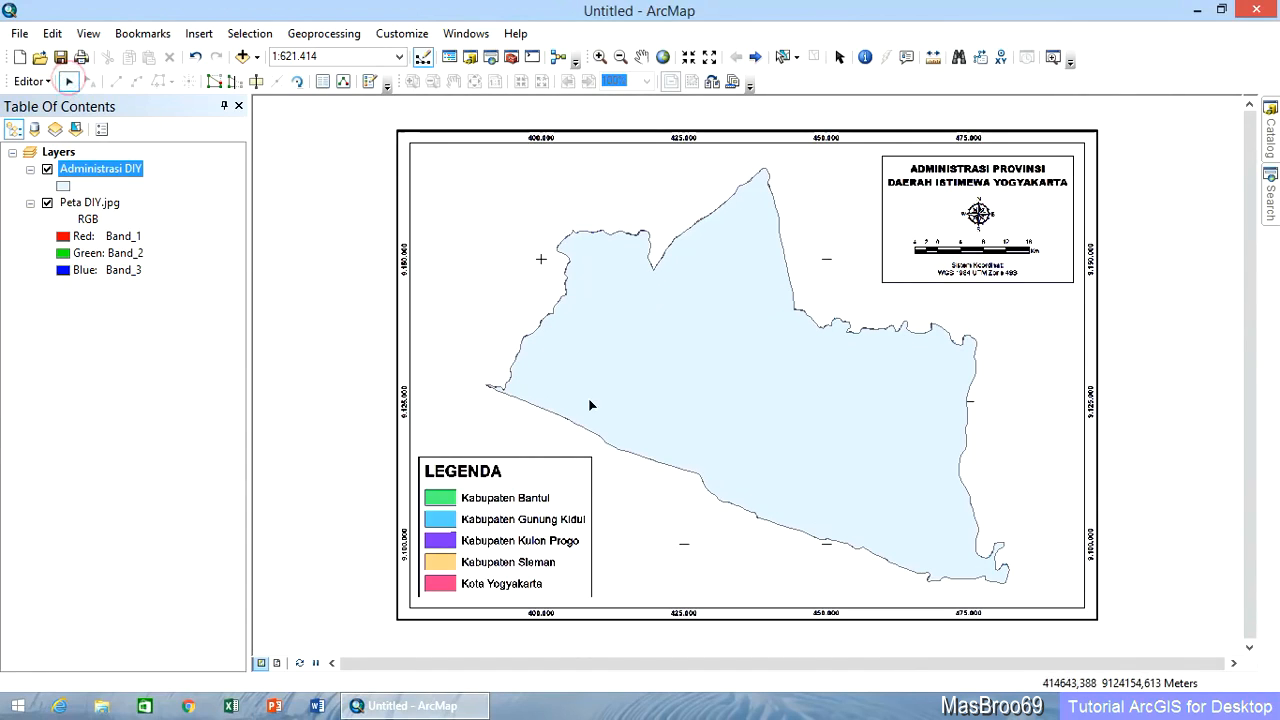
{"action": "left_click", "coordinate": [726, 318]}
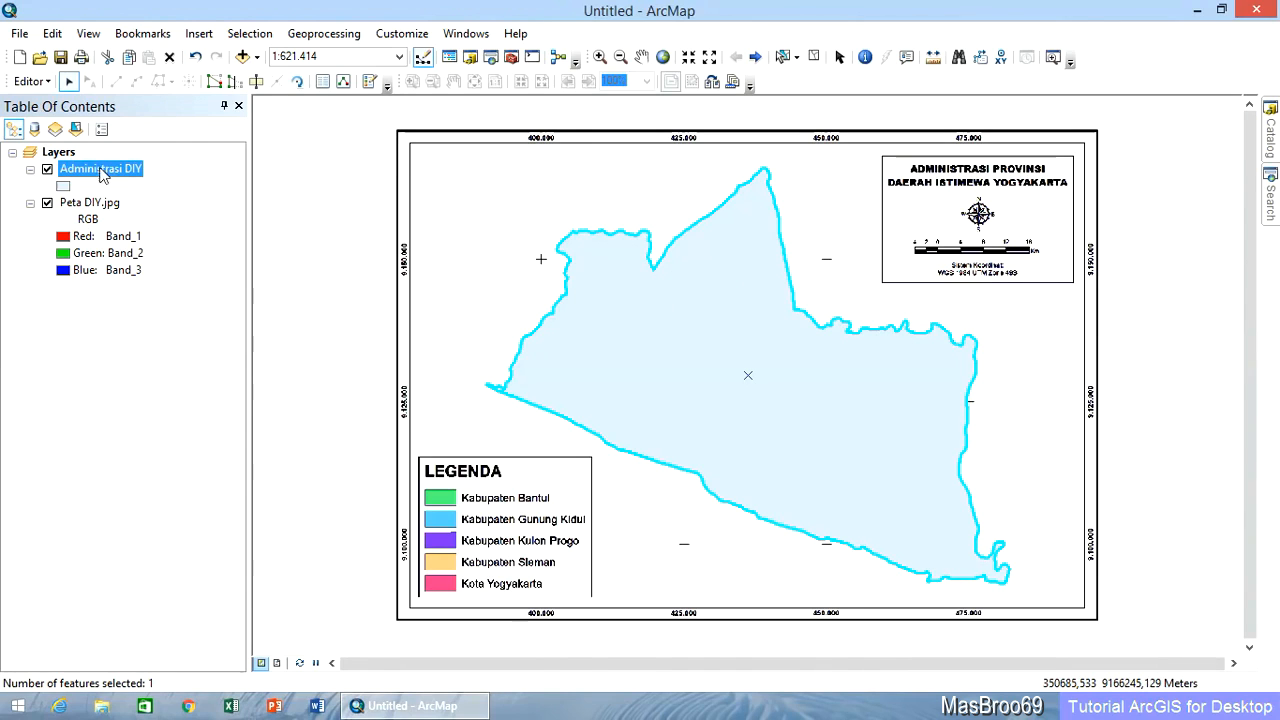
{"action": "left_click", "coordinate": [47, 170]}
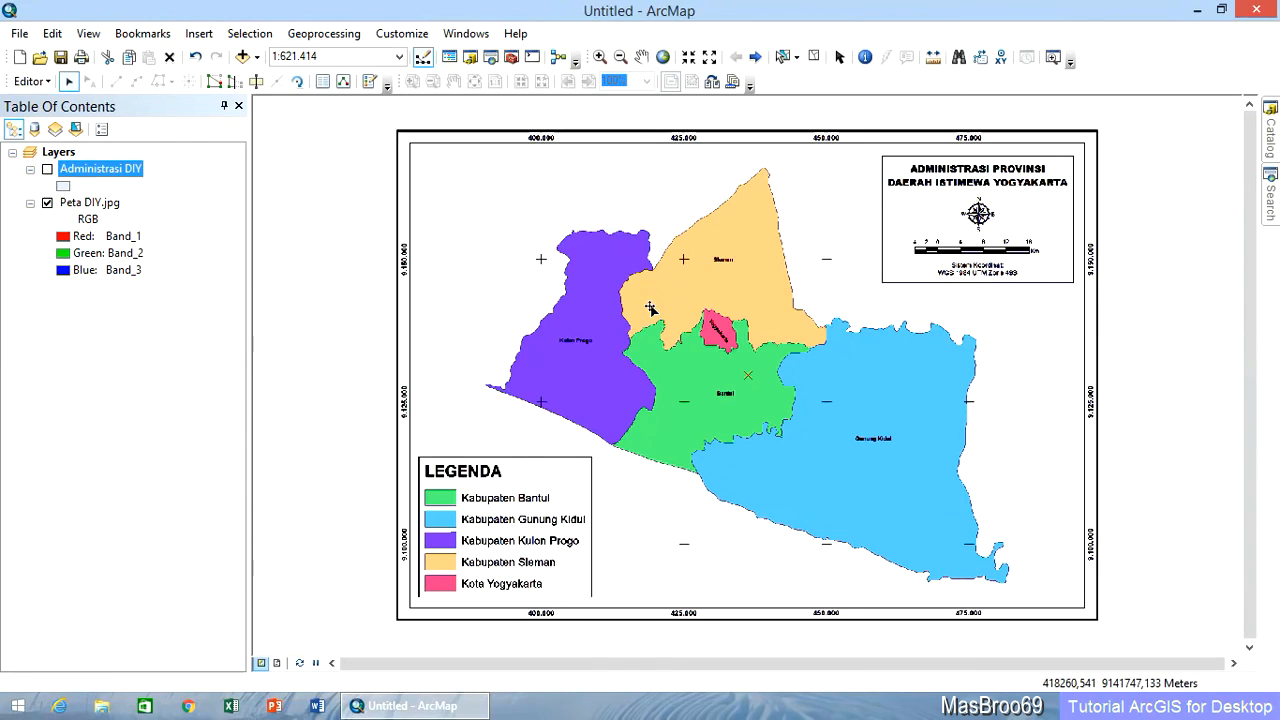
Step: Turn the Administrasi DIY layer back on and give it the Hollow symbol so the scanned map shows through
{"action": "left_click", "coordinate": [47, 170]}
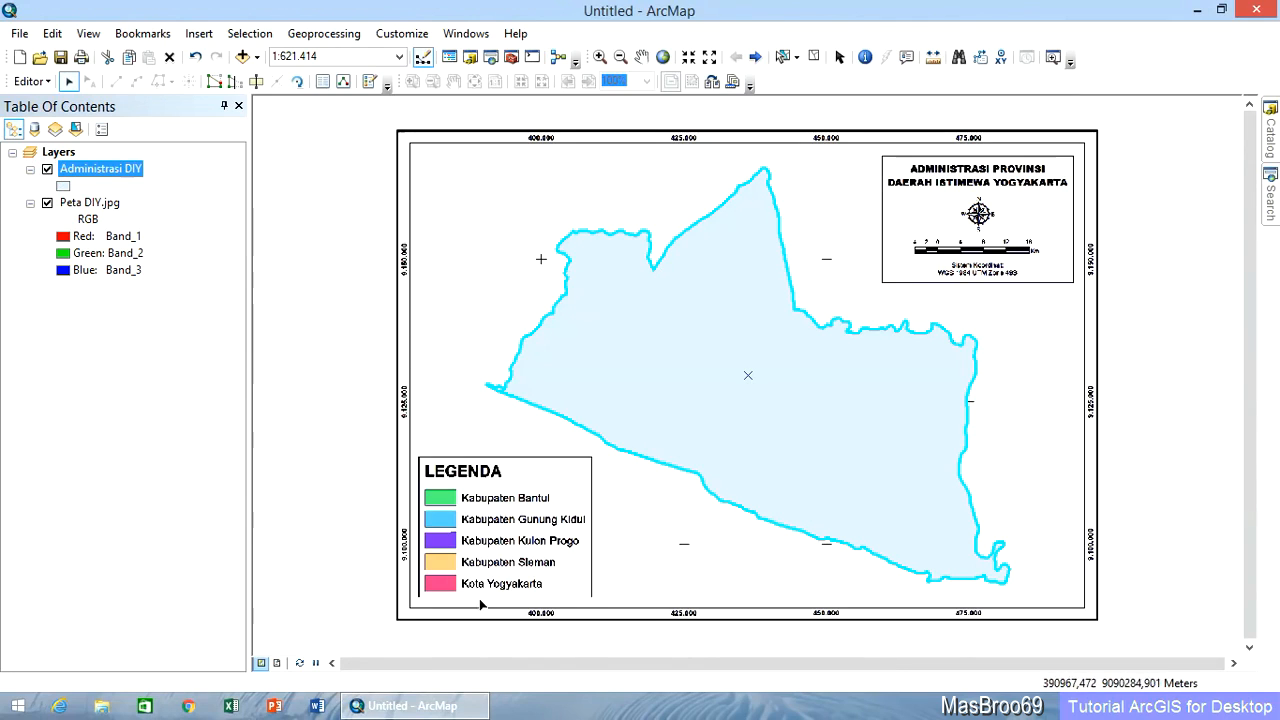
{"action": "left_click", "coordinate": [63, 186]}
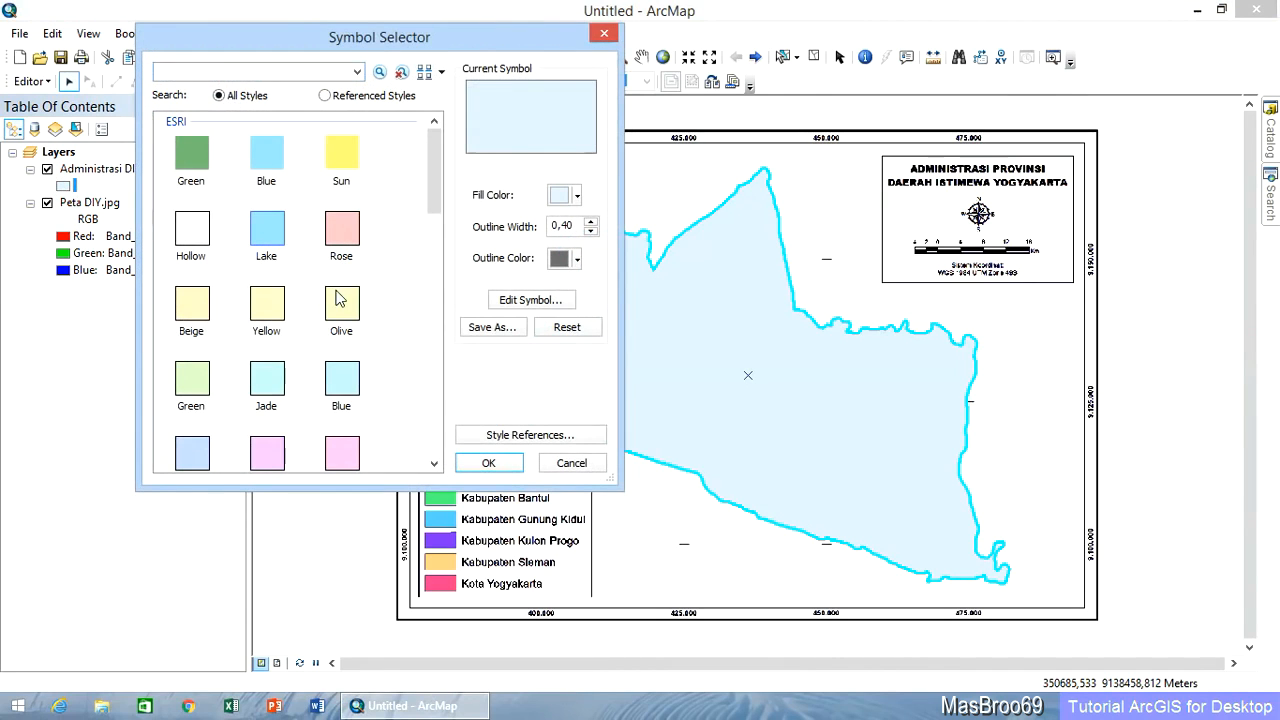
{"action": "left_click", "coordinate": [565, 461]}
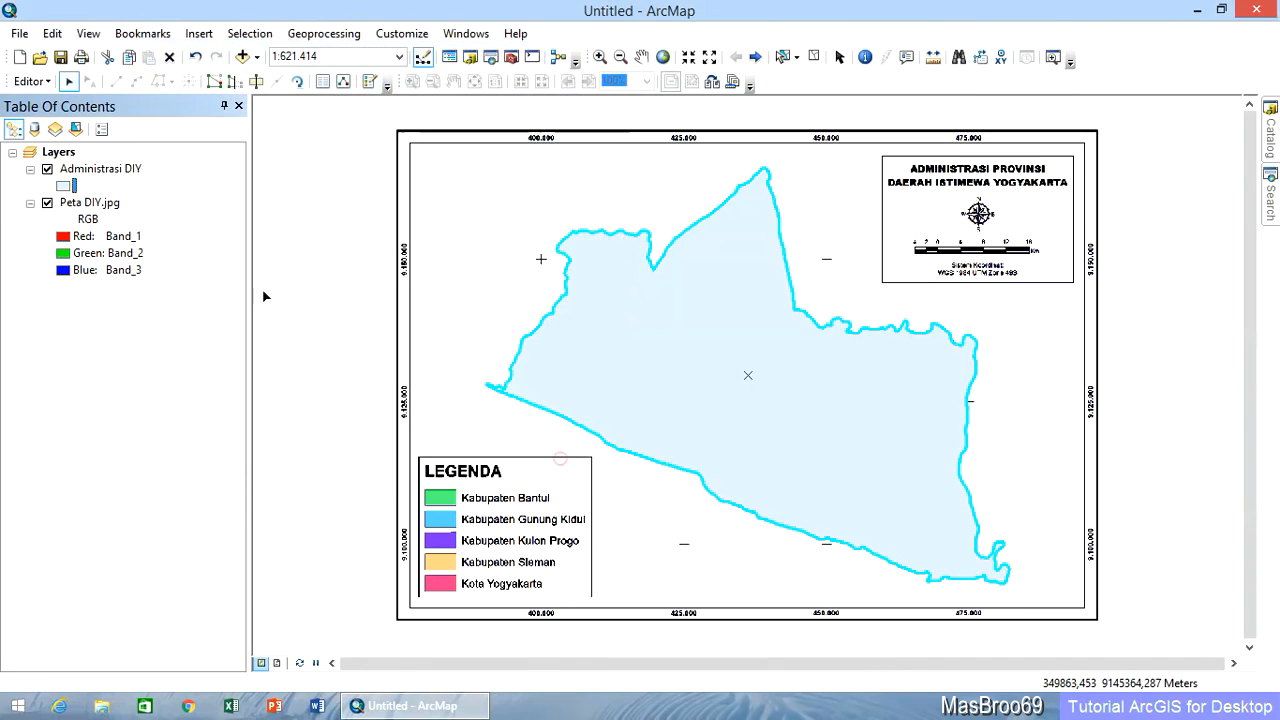
{"action": "left_click", "coordinate": [66, 186]}
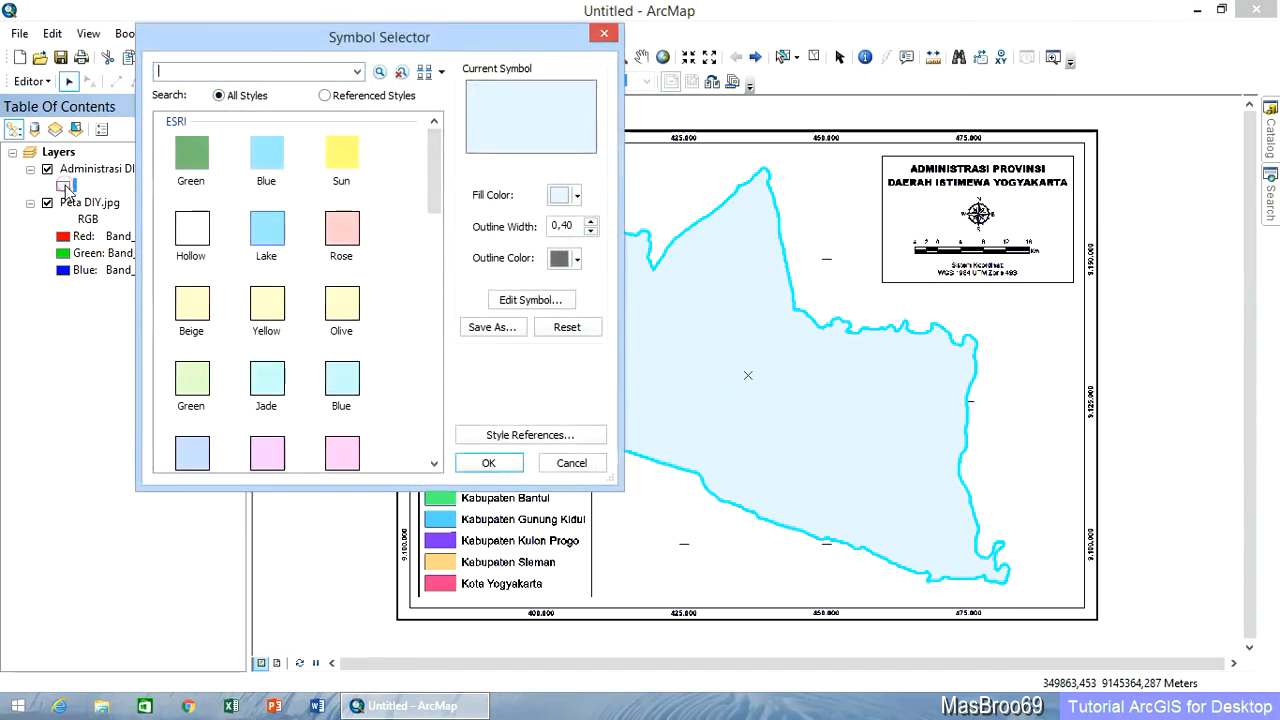
{"action": "left_click", "coordinate": [192, 240]}
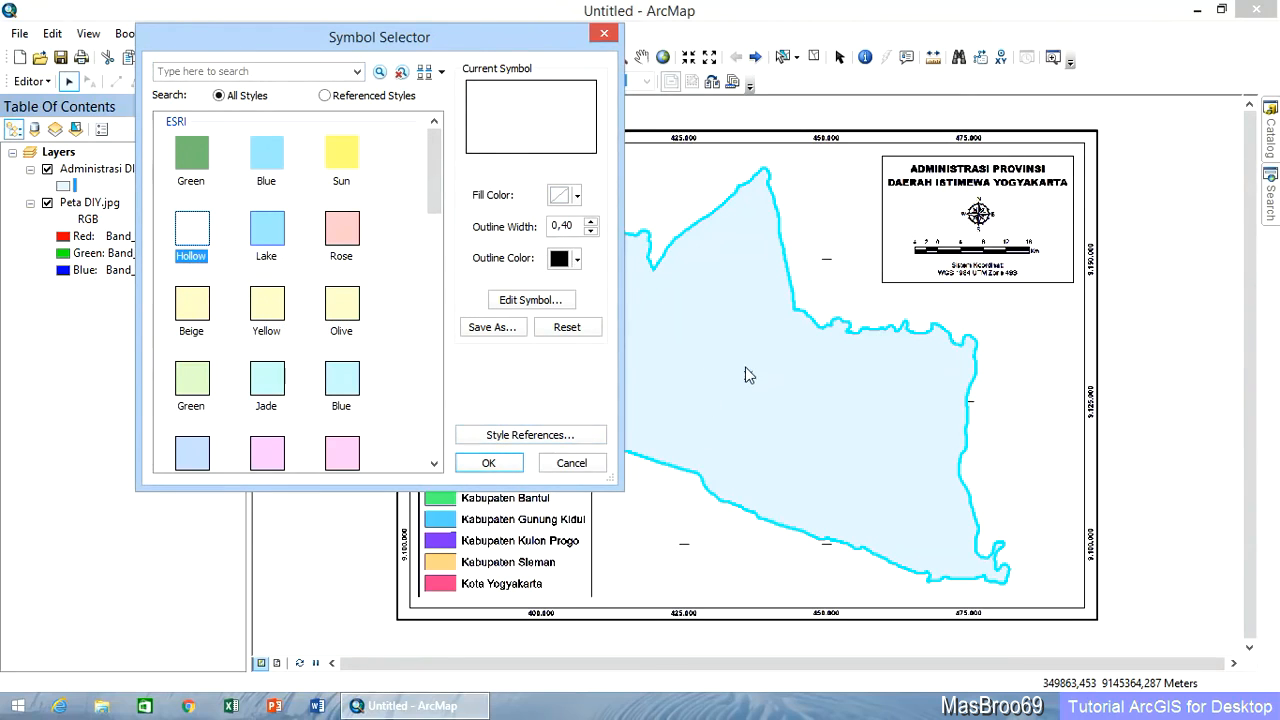
{"action": "left_click", "coordinate": [488, 468]}
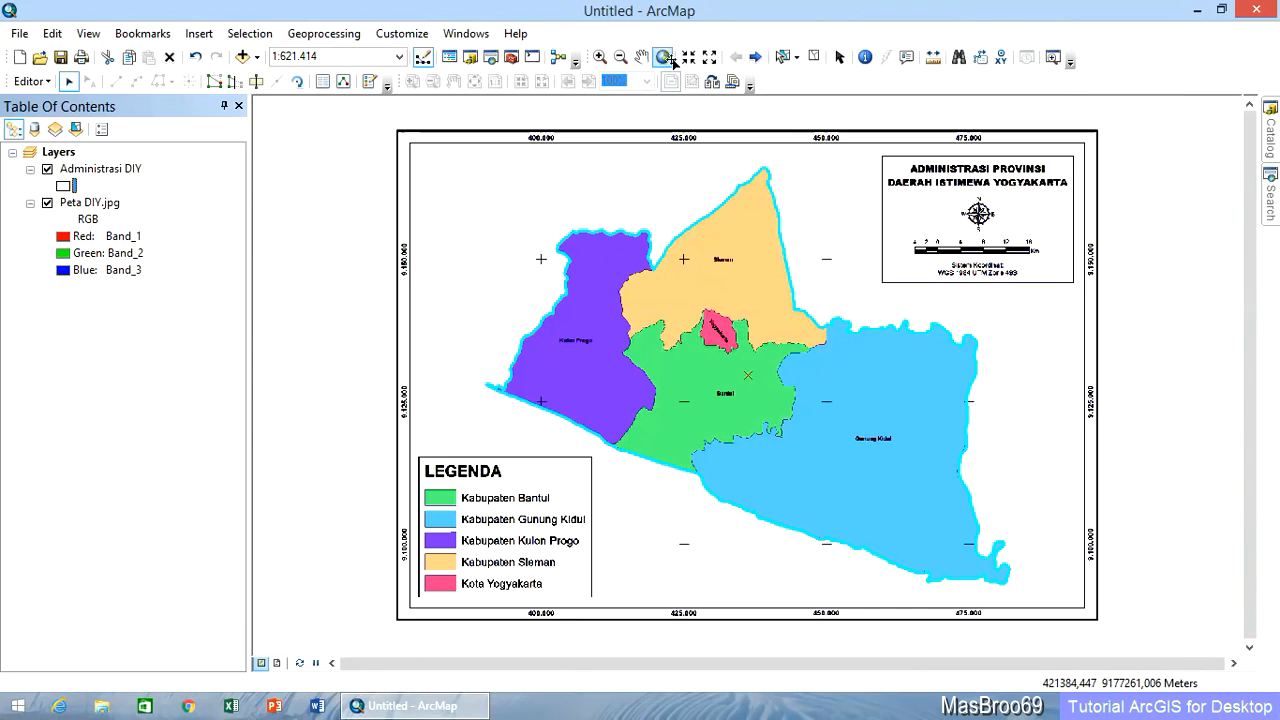
Step: Start a Cut Polygons line at Kulon Progo's southeastern coastal corner and trace northeast along the Bantul border to its sharp bend
{"action": "left_click", "coordinate": [600, 57]}
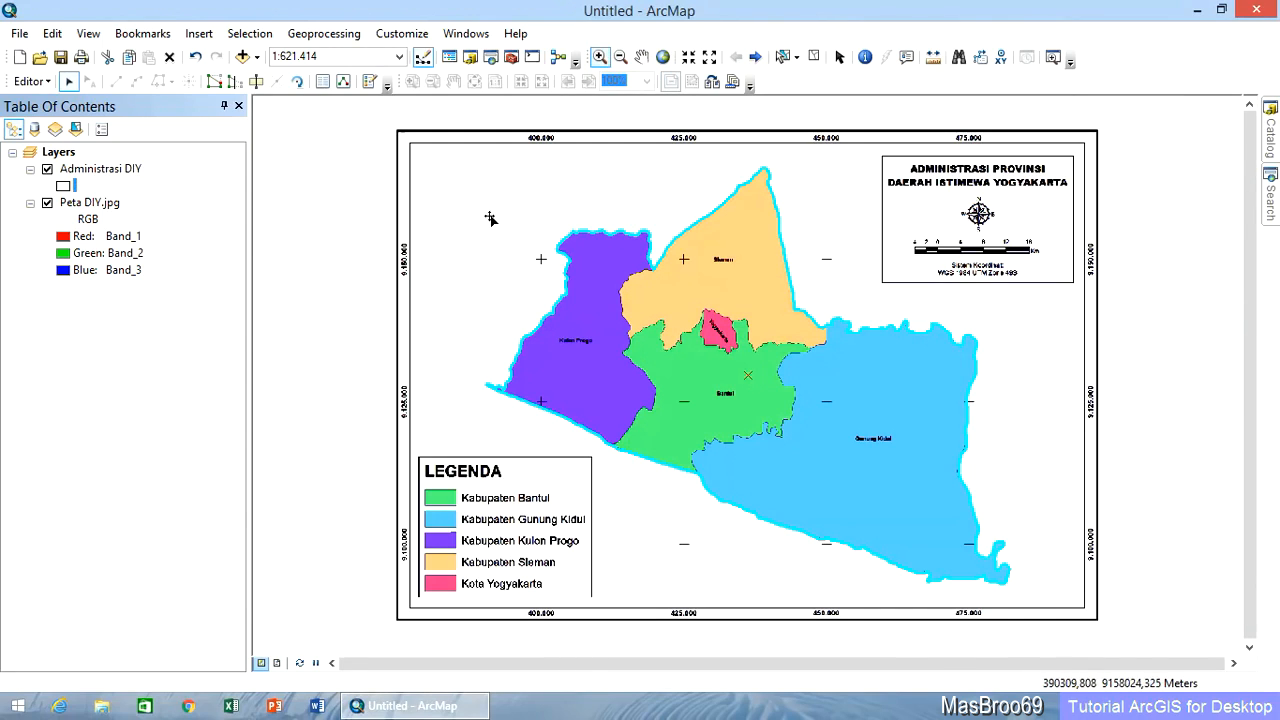
{"action": "left_click_drag", "start_coordinate": [465, 193], "coordinate": [743, 466]}
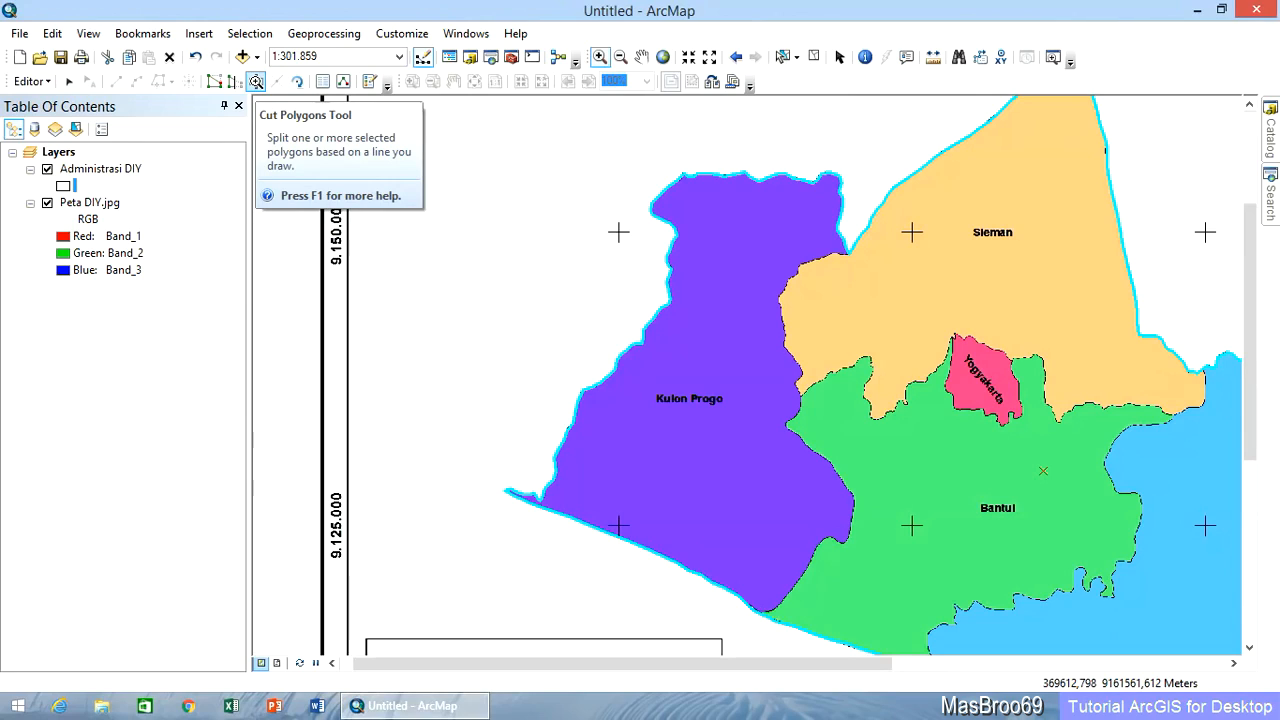
{"action": "left_click", "coordinate": [256, 81]}
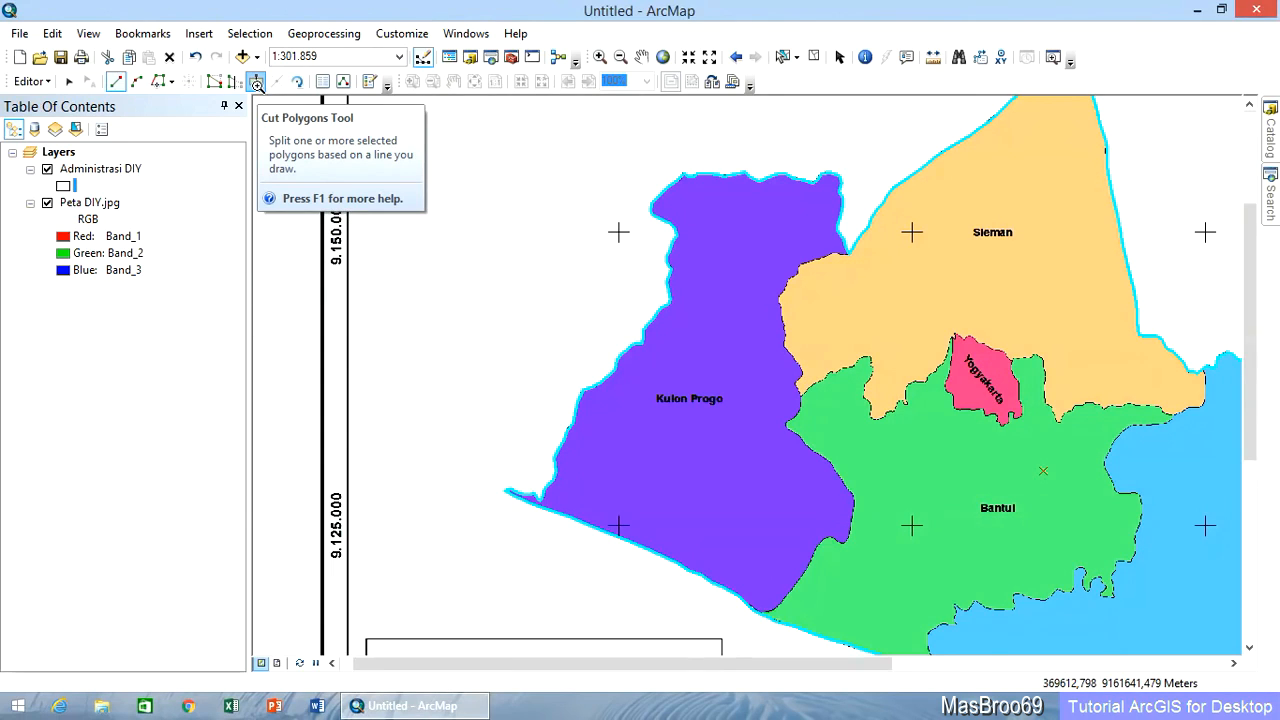
{"action": "left_click", "coordinate": [256, 83]}
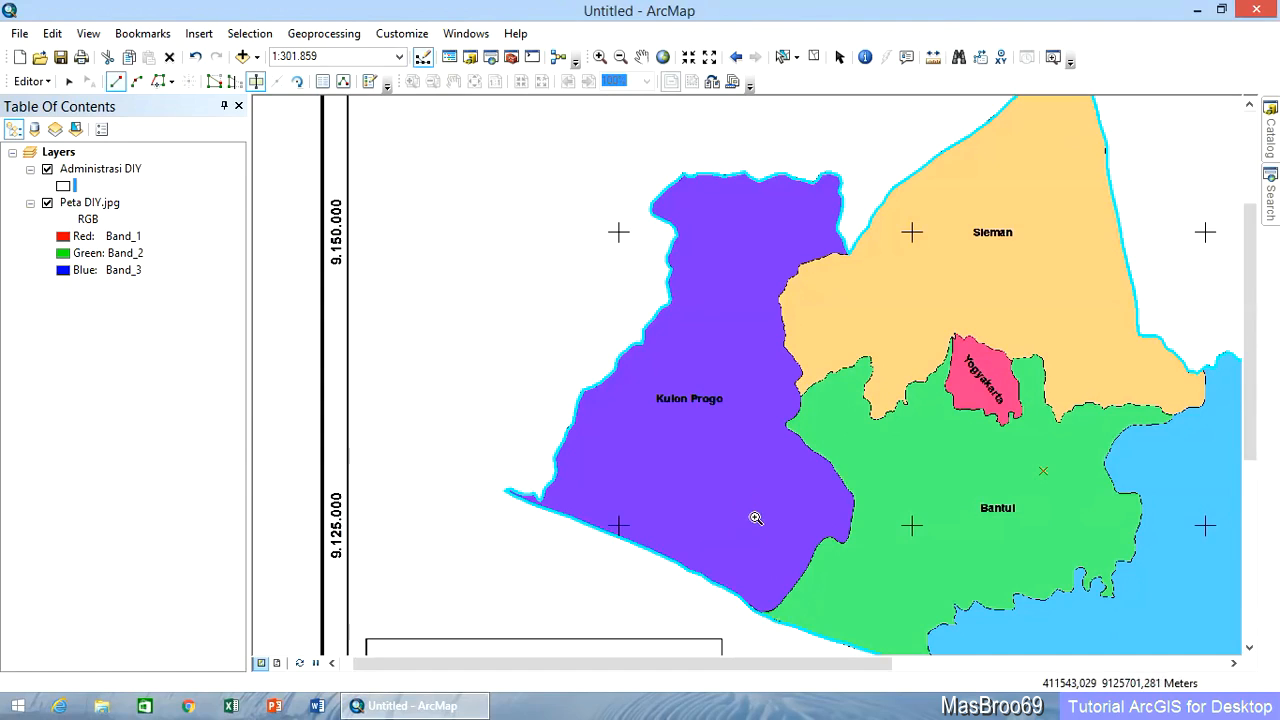
{"action": "left_click", "coordinate": [759, 613]}
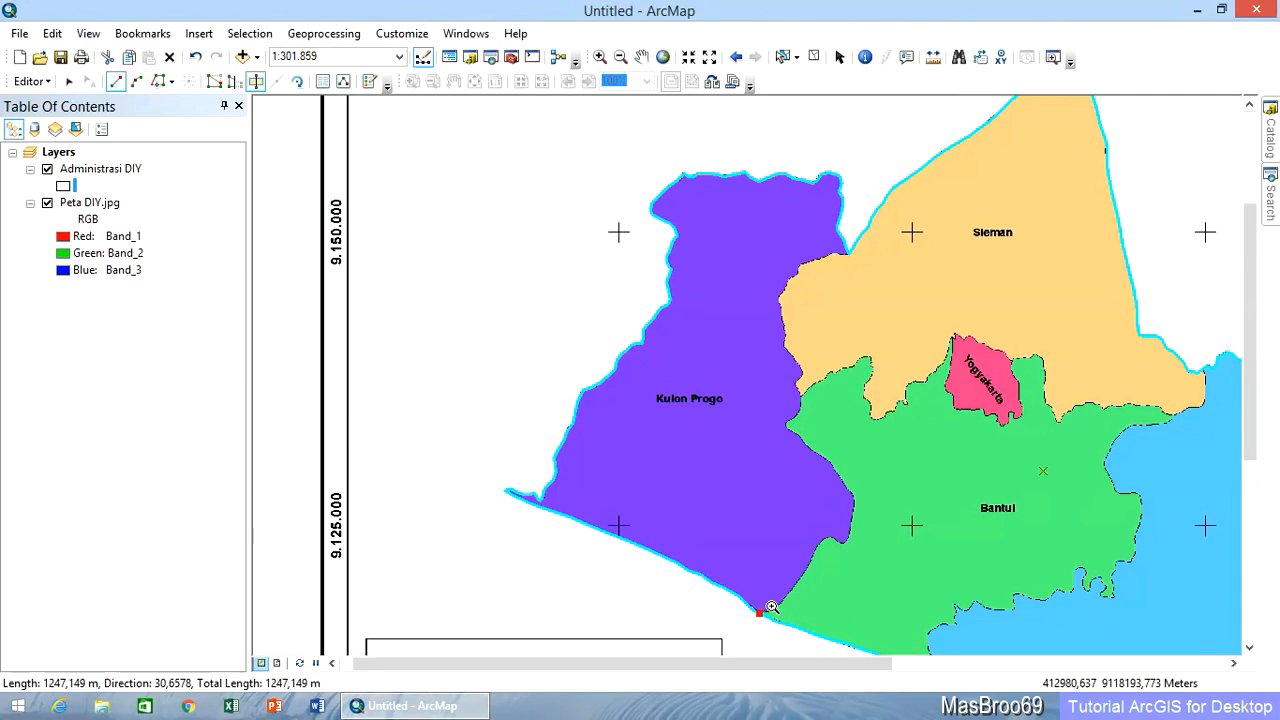
{"action": "left_click", "coordinate": [776, 607]}
{"action": "left_click", "coordinate": [791, 590]}
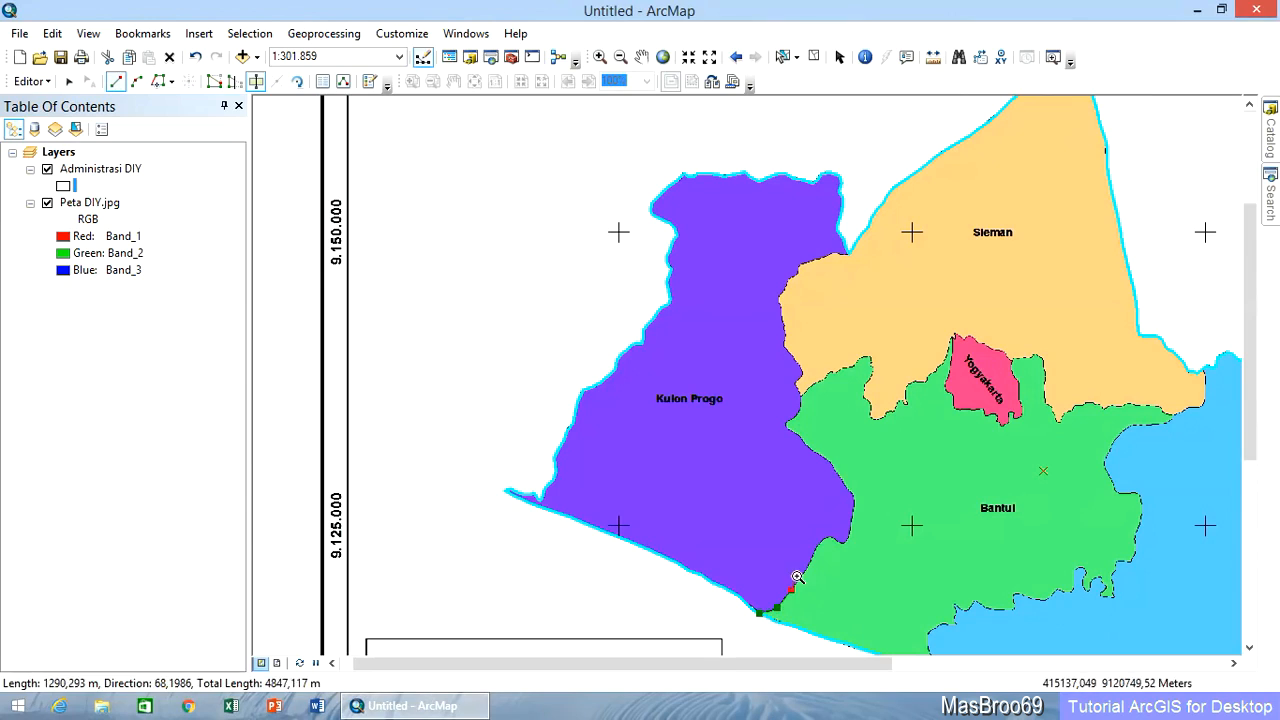
{"action": "left_click", "coordinate": [818, 544]}
{"action": "left_click", "coordinate": [829, 536]}
{"action": "left_click", "coordinate": [843, 539]}
Step: Continue the cut line north along the Kulon Progo–Bantul border to the point where Sleman begins
{"action": "left_click", "coordinate": [852, 518]}
{"action": "left_click", "coordinate": [852, 505]}
{"action": "left_click", "coordinate": [848, 483]}
{"action": "left_click", "coordinate": [818, 455]}
{"action": "left_click", "coordinate": [791, 425]}
{"action": "left_click", "coordinate": [800, 398]}
Step: Trace the cut line along the Kulon Progo–Sleman border, north and around the curve toward the province outline
{"action": "left_click", "coordinate": [799, 378]}
{"action": "left_click", "coordinate": [799, 371]}
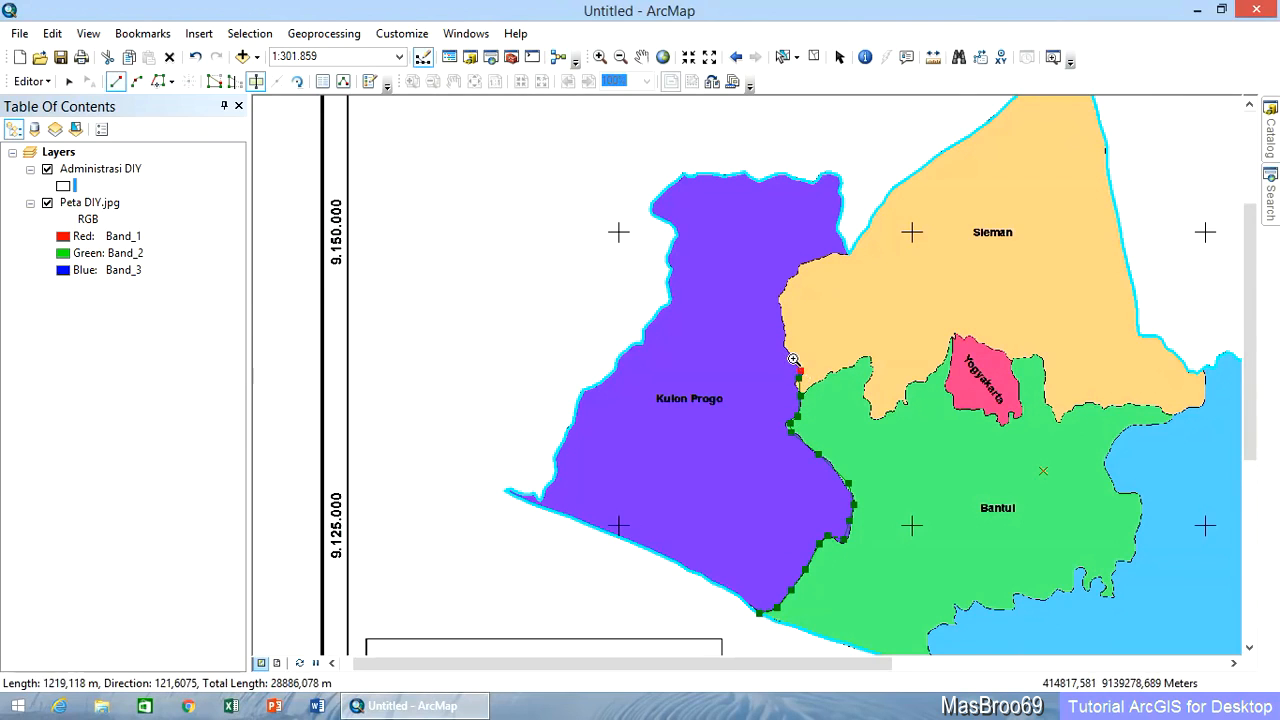
{"action": "left_click", "coordinate": [793, 357]}
{"action": "left_click", "coordinate": [782, 344]}
{"action": "left_click", "coordinate": [782, 326]}
{"action": "left_click", "coordinate": [780, 301]}
{"action": "left_click", "coordinate": [785, 289]}
{"action": "left_click", "coordinate": [795, 271]}
{"action": "left_click", "coordinate": [806, 263]}
{"action": "left_click", "coordinate": [818, 259]}
{"action": "left_click", "coordinate": [832, 256]}
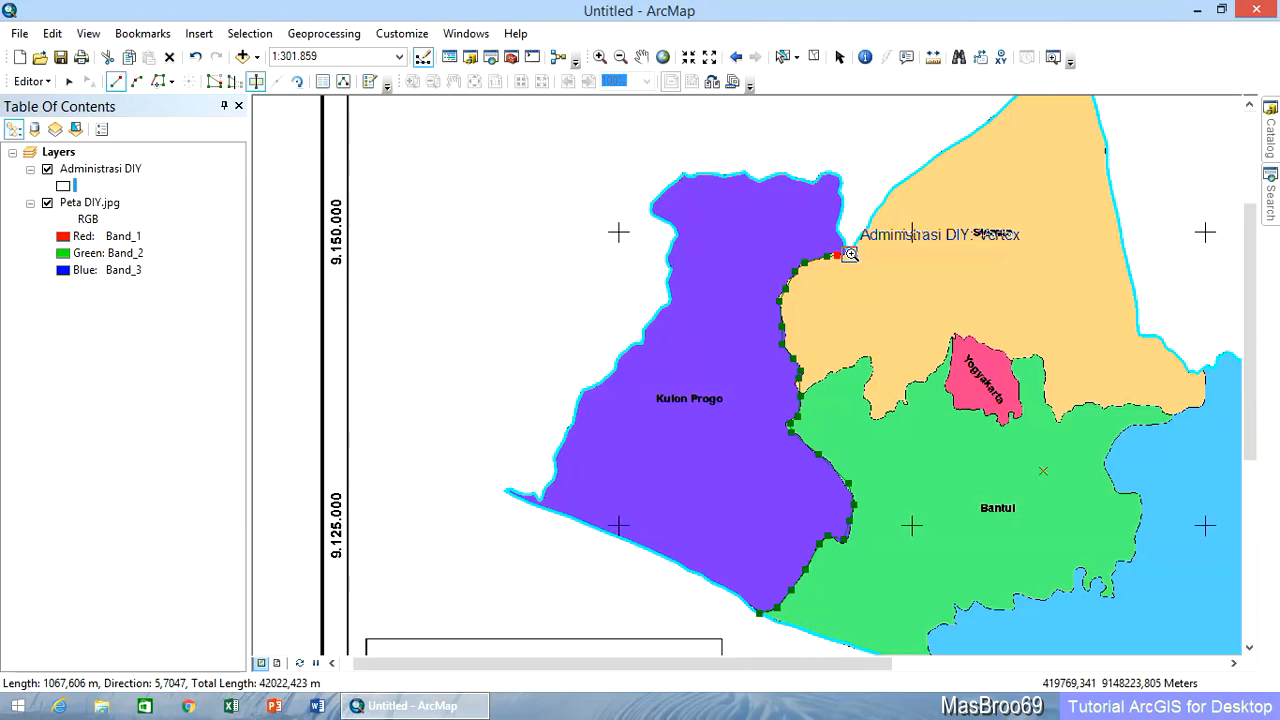
Step: Snap the cut line's end to the outline vertex between Kulon Progo and Sleman and finish the sketch
{"action": "left_click", "coordinate": [850, 254]}
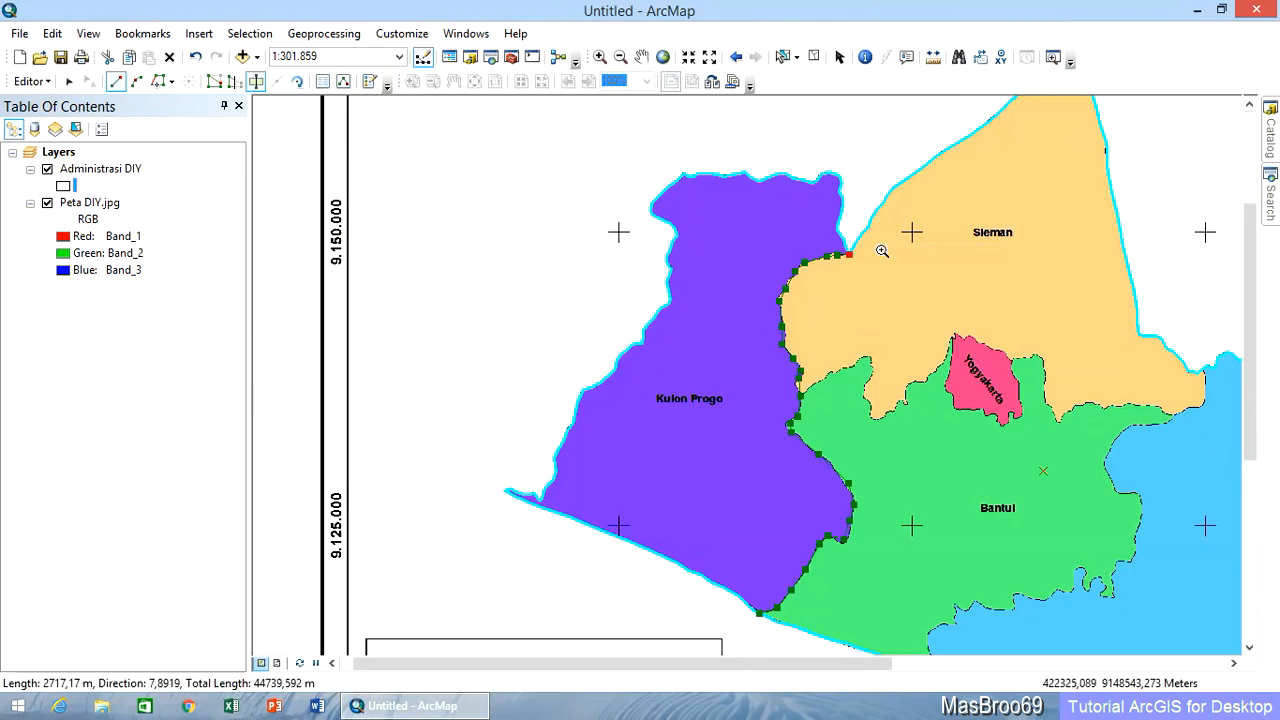
{"action": "right_click", "coordinate": [860, 163]}
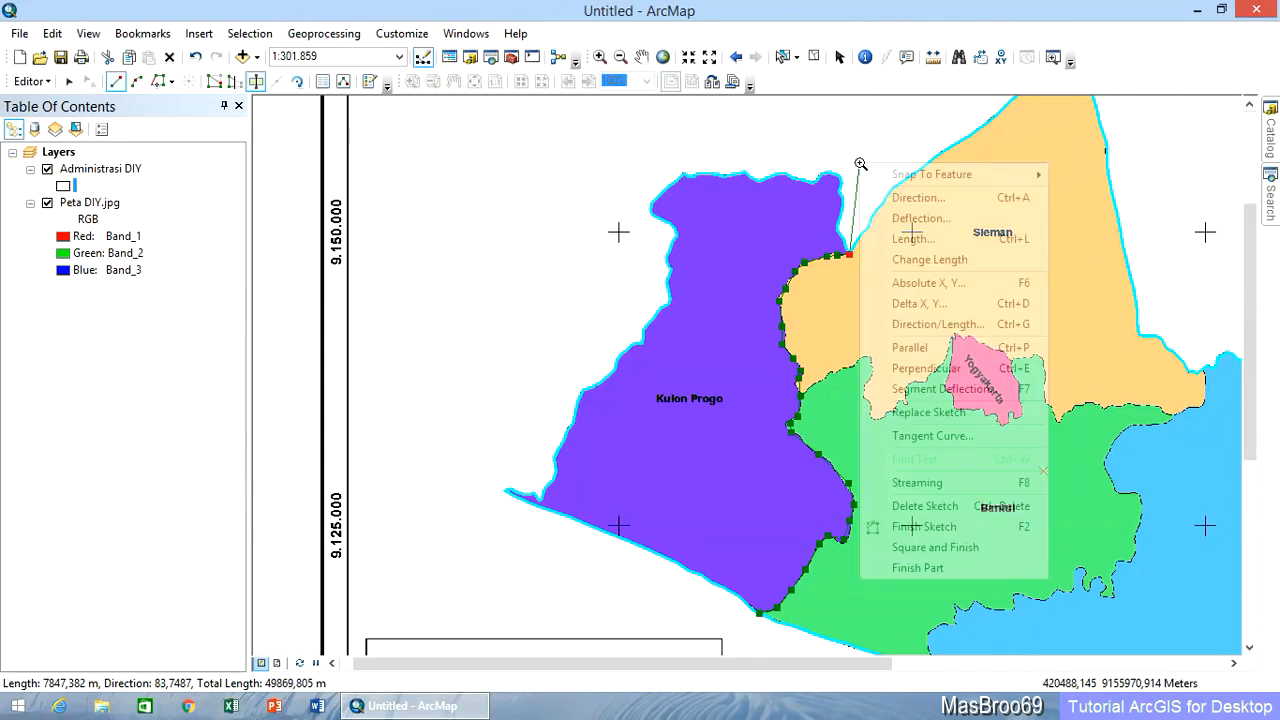
{"action": "left_click", "coordinate": [974, 529]}
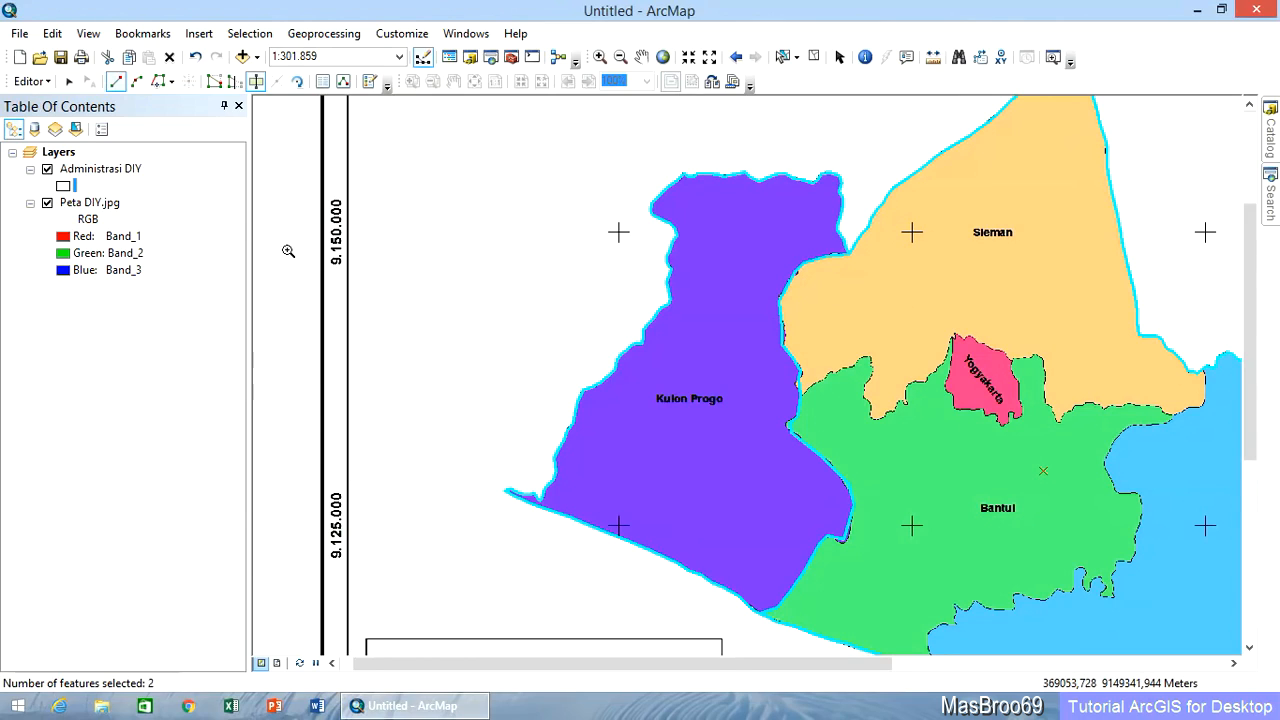
Step: Select the Kulon Progo polygon with the Edit tool and move it west to test the cut, then undo the move
{"action": "left_click", "coordinate": [69, 81]}
{"action": "left_click", "coordinate": [470, 231]}
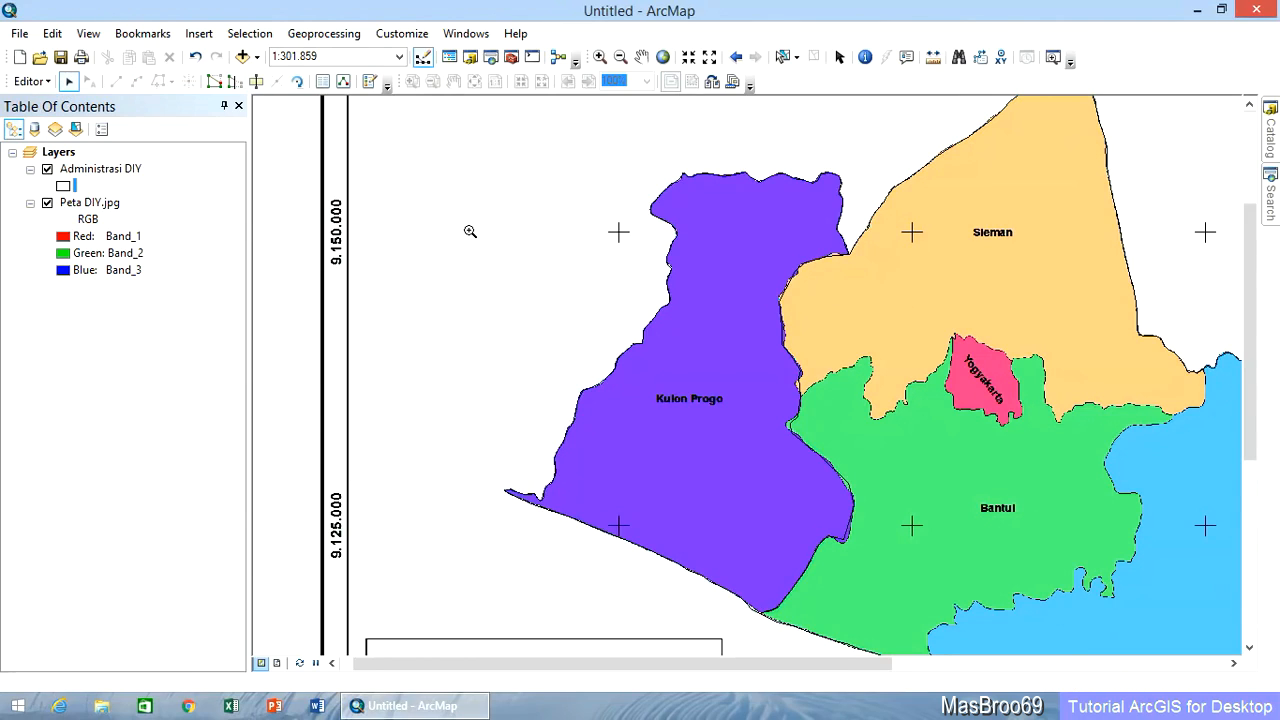
{"action": "left_click", "coordinate": [703, 358]}
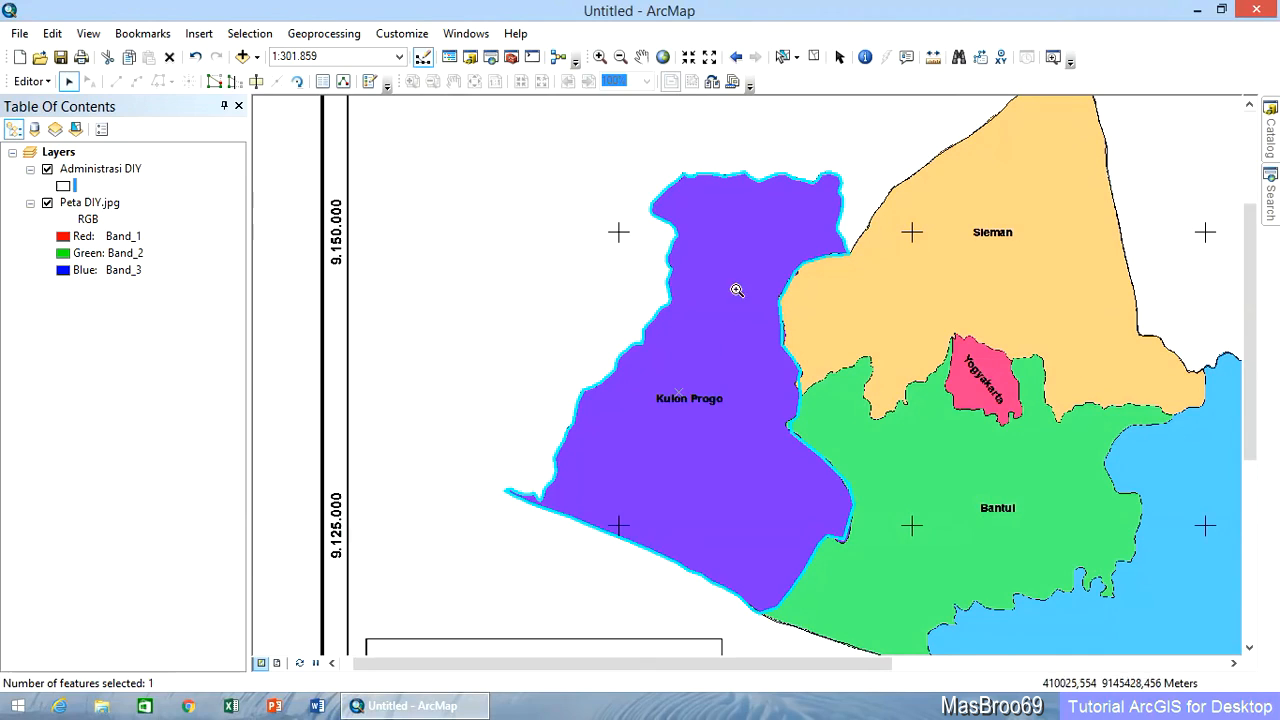
{"action": "left_click_drag", "start_coordinate": [766, 237], "coordinate": [494, 207]}
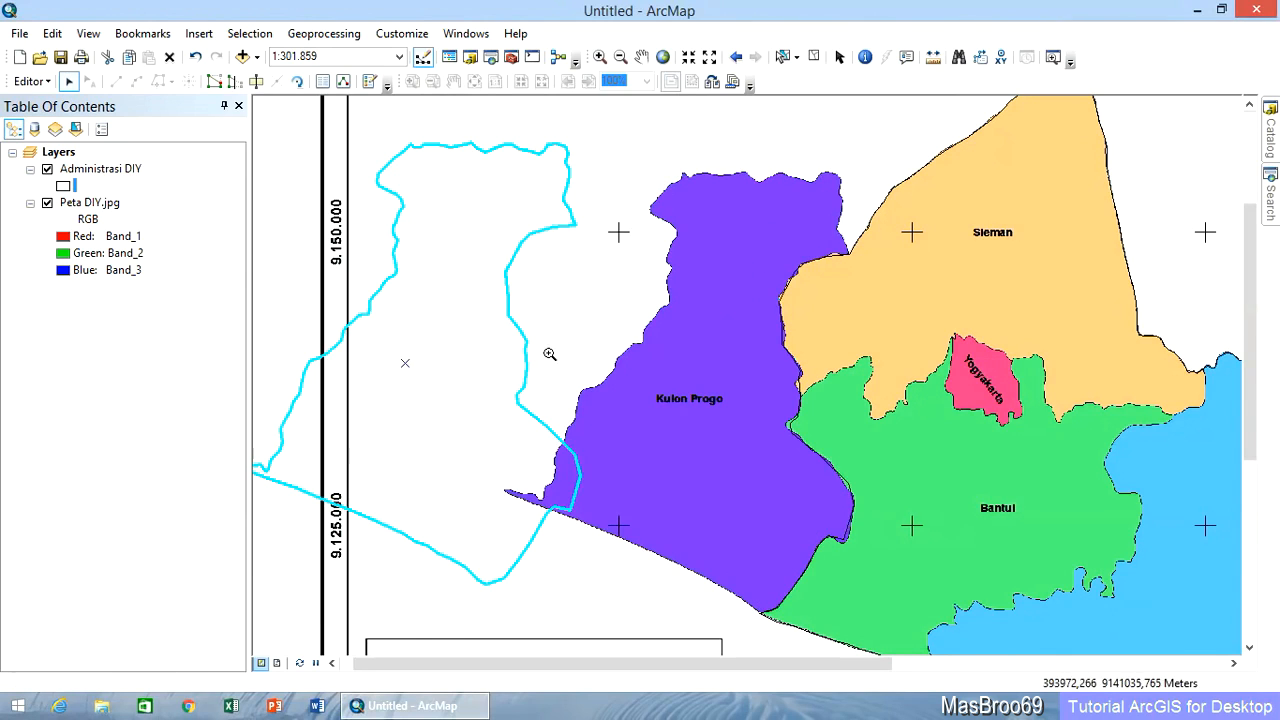
{"action": "left_click", "coordinate": [1052, 305]}
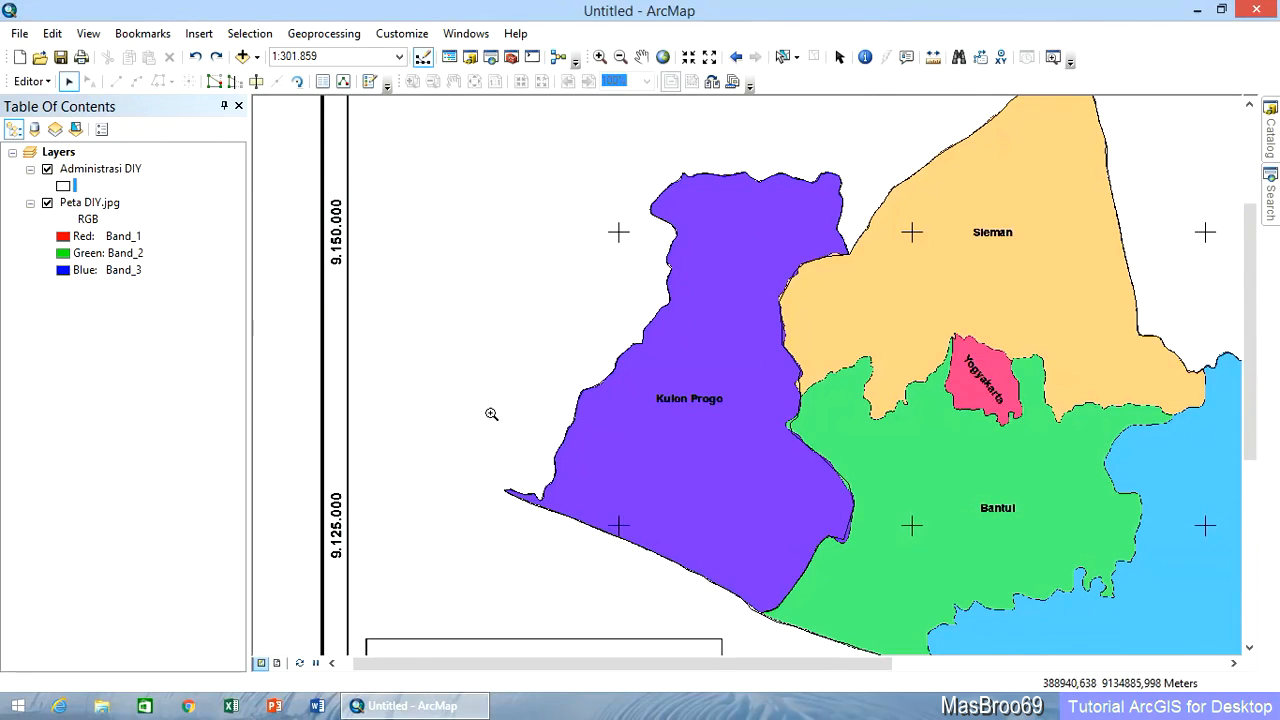
Step: Open the Administrasi DIY attribute table, place it beside Kulon Progo and check the Keterangan cells of both records
{"action": "left_click", "coordinate": [101, 168]}
{"action": "right_click", "coordinate": [101, 168]}
{"action": "left_click", "coordinate": [160, 224]}
{"action": "left_click_drag", "start_coordinate": [503, 262], "coordinate": [287, 293]}
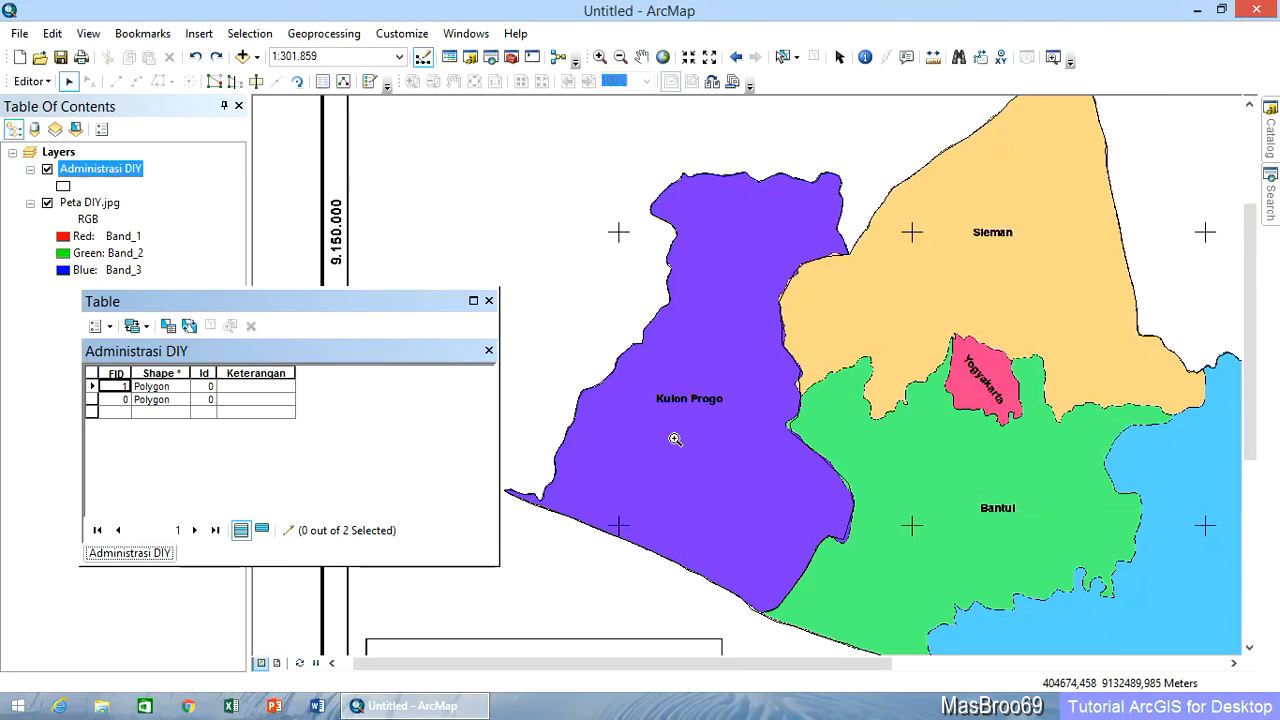
{"action": "left_click", "coordinate": [240, 399]}
{"action": "left_click", "coordinate": [248, 387]}
{"action": "left_click", "coordinate": [242, 399]}
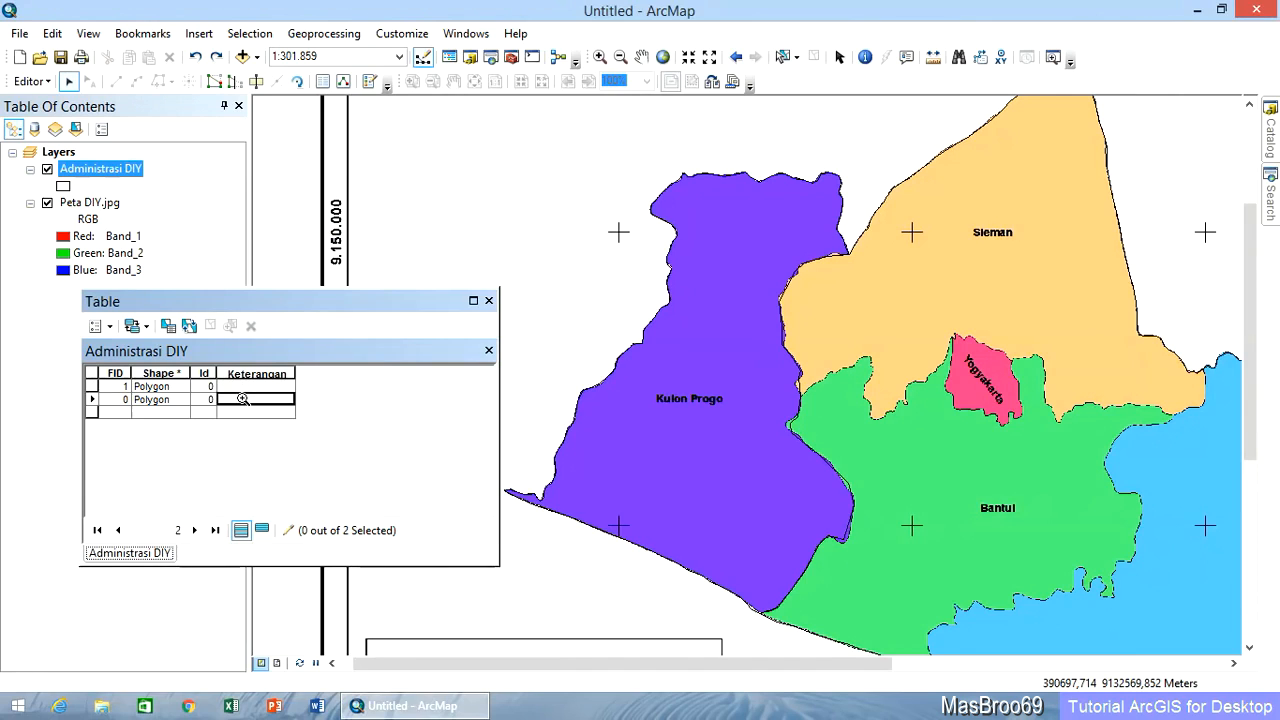
{"action": "left_click", "coordinate": [250, 387]}
{"action": "left_click", "coordinate": [248, 398]}
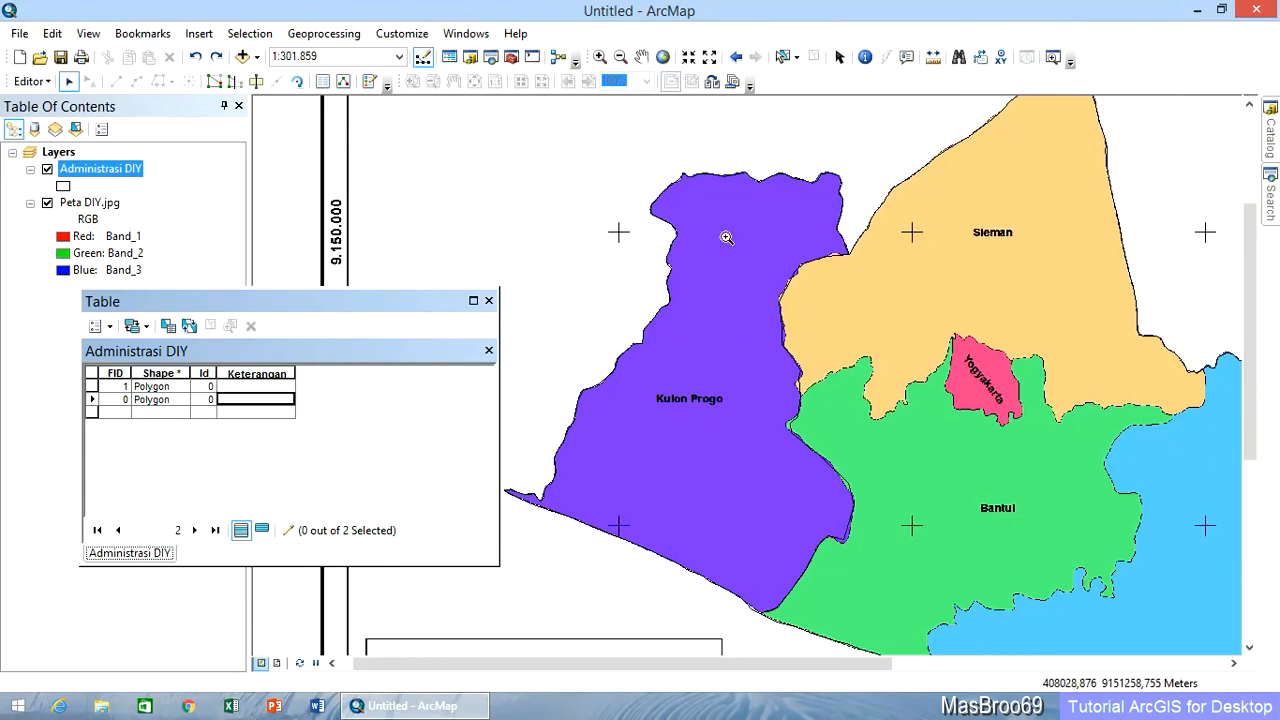
Step: Select the Kulon Progo polygon, widen the Keterangan column, enter "Kulon Progo" in the polygon's record and close the table
{"action": "left_click", "coordinate": [69, 81]}
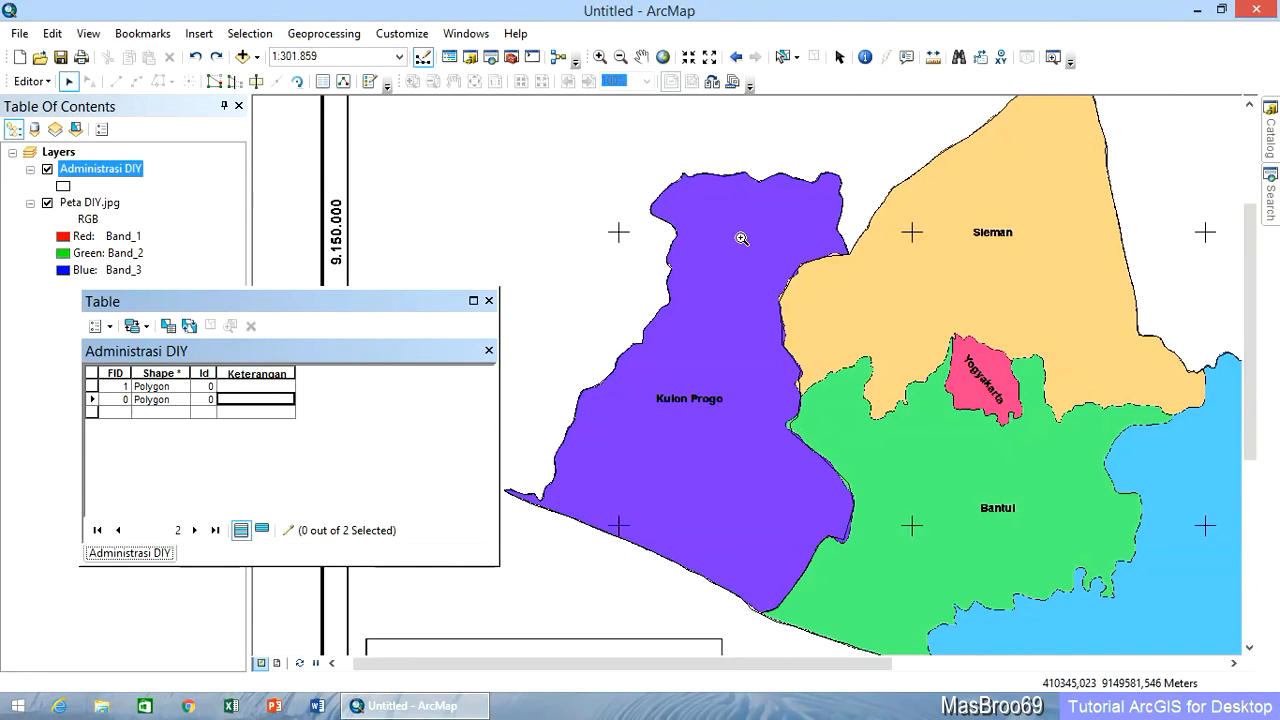
{"action": "left_click", "coordinate": [741, 238]}
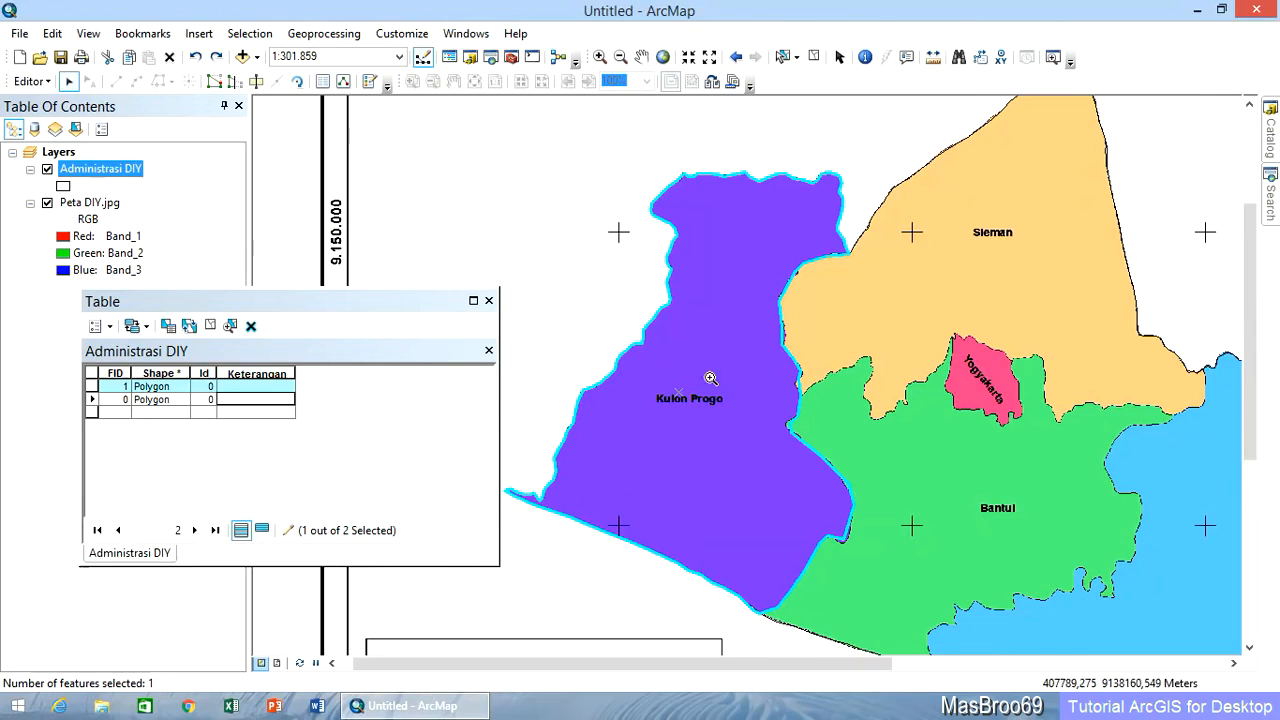
{"action": "left_click_drag", "start_coordinate": [294, 372], "coordinate": [405, 379]}
{"action": "left_click", "coordinate": [327, 386]}
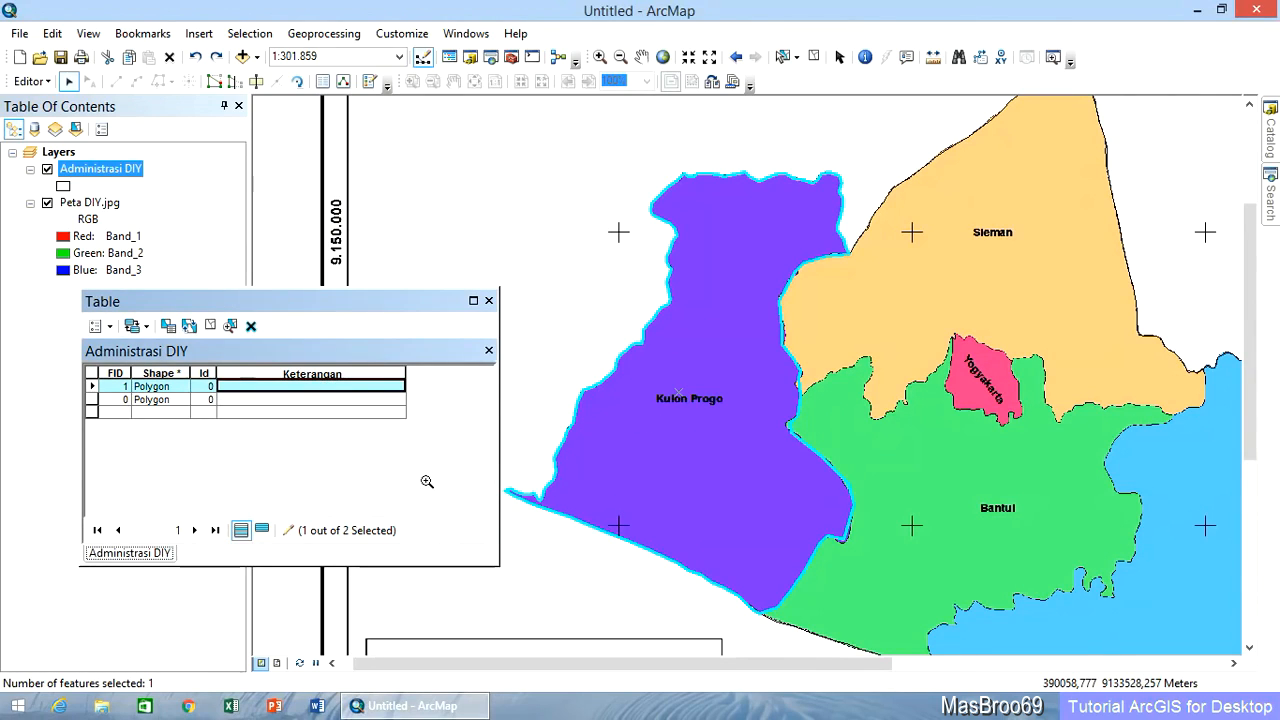
{"action": "type", "text": "Kulon Progo"}
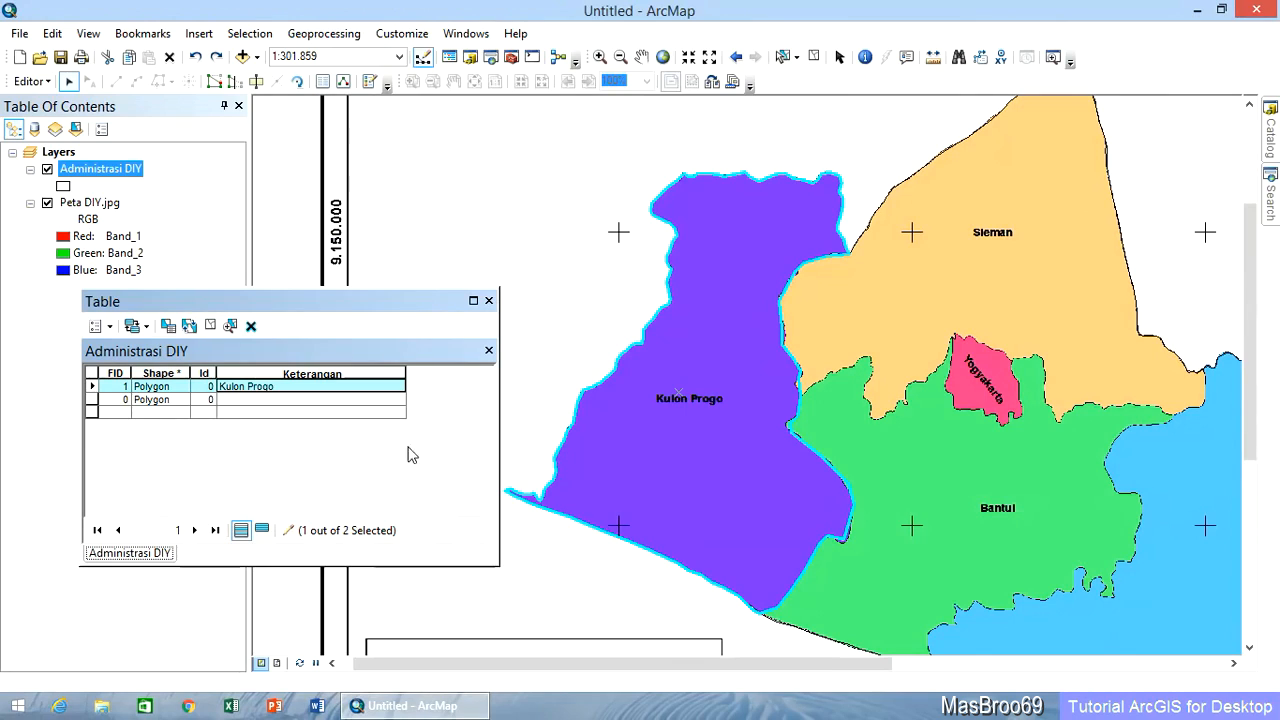
{"action": "left_click", "coordinate": [374, 400]}
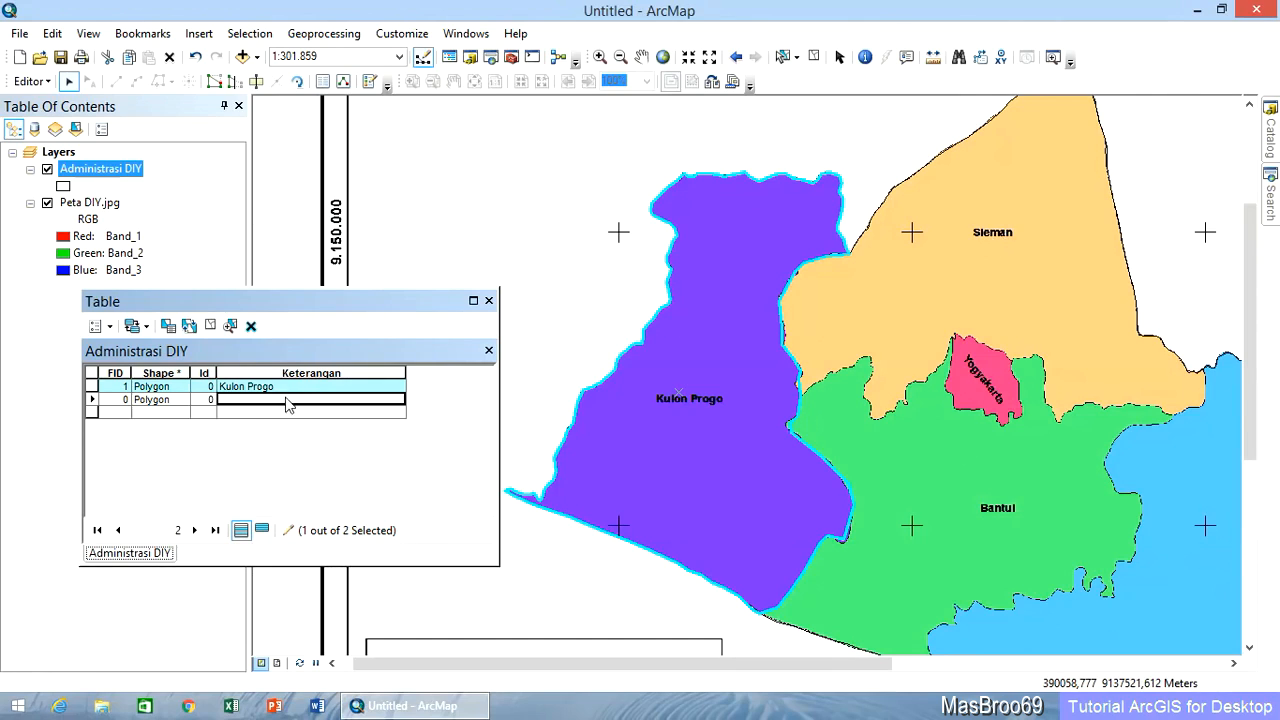
{"action": "left_click", "coordinate": [489, 301]}
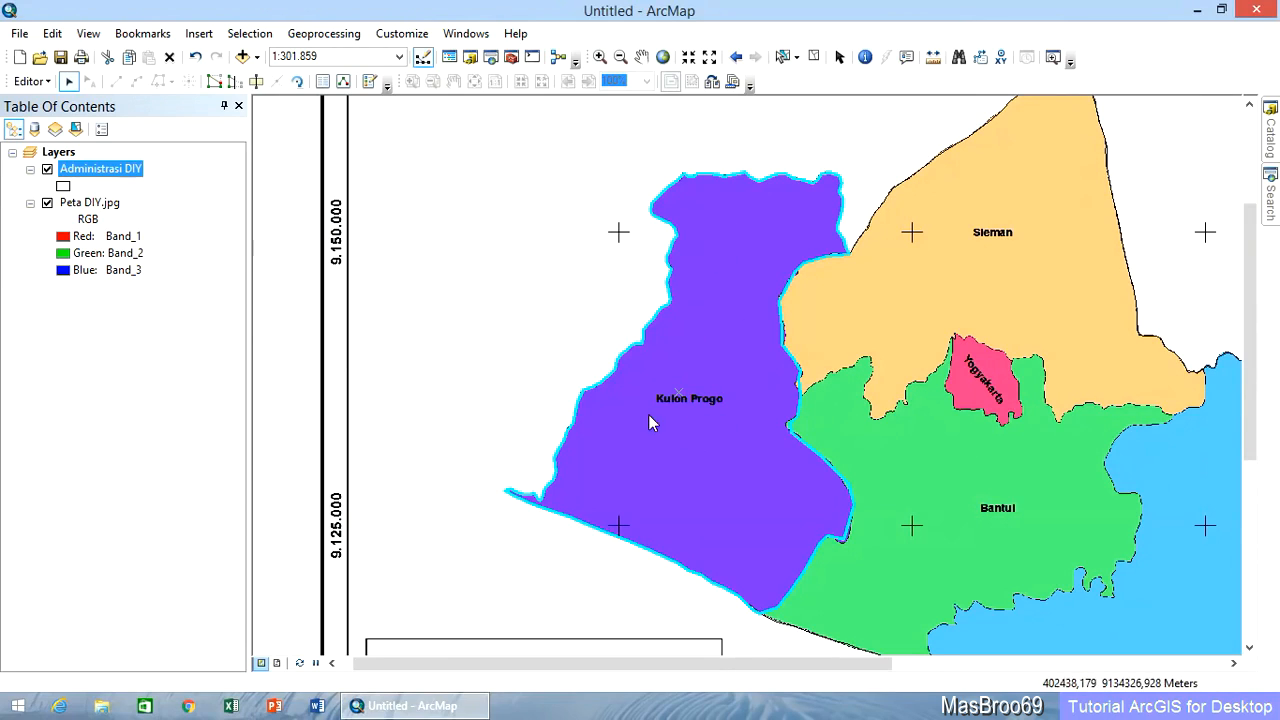
Step: Review the selected polygon's attributes in the Attributes window, including its Keterangan field
{"action": "left_click", "coordinate": [321, 84]}
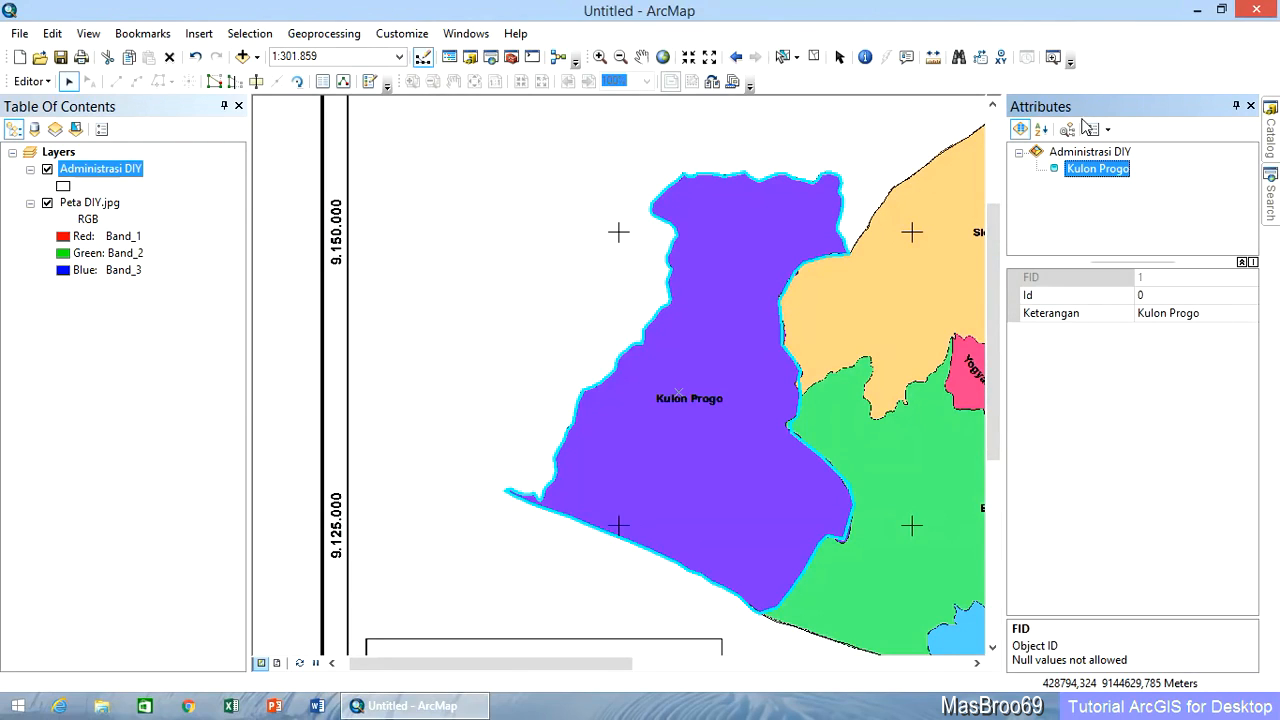
{"action": "left_click", "coordinate": [1251, 106]}
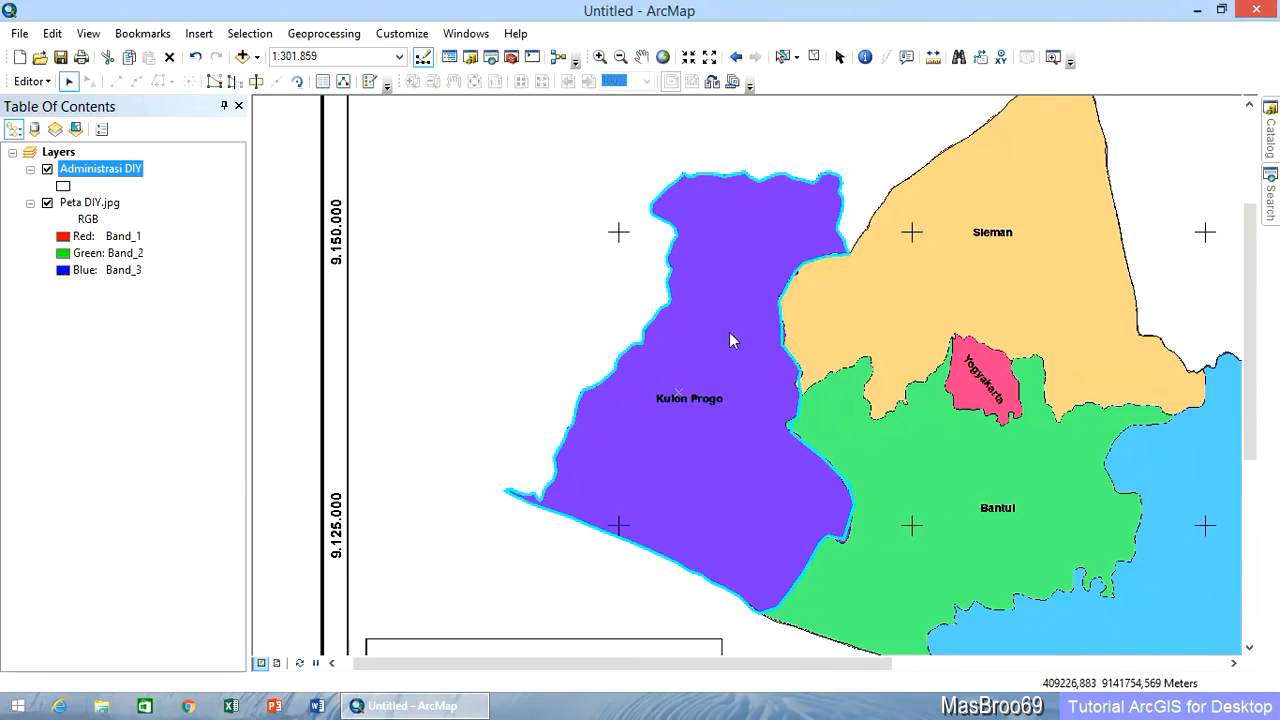
{"action": "right_click", "coordinate": [679, 435]}
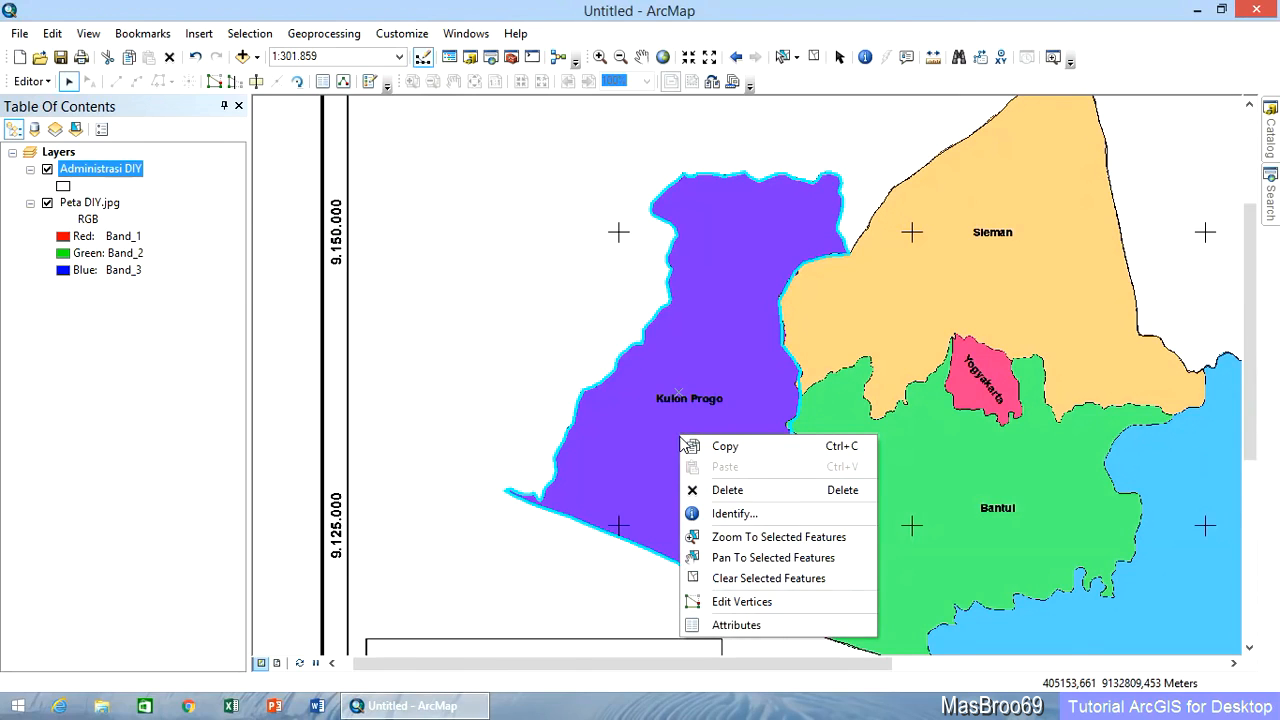
{"action": "left_click", "coordinate": [792, 626]}
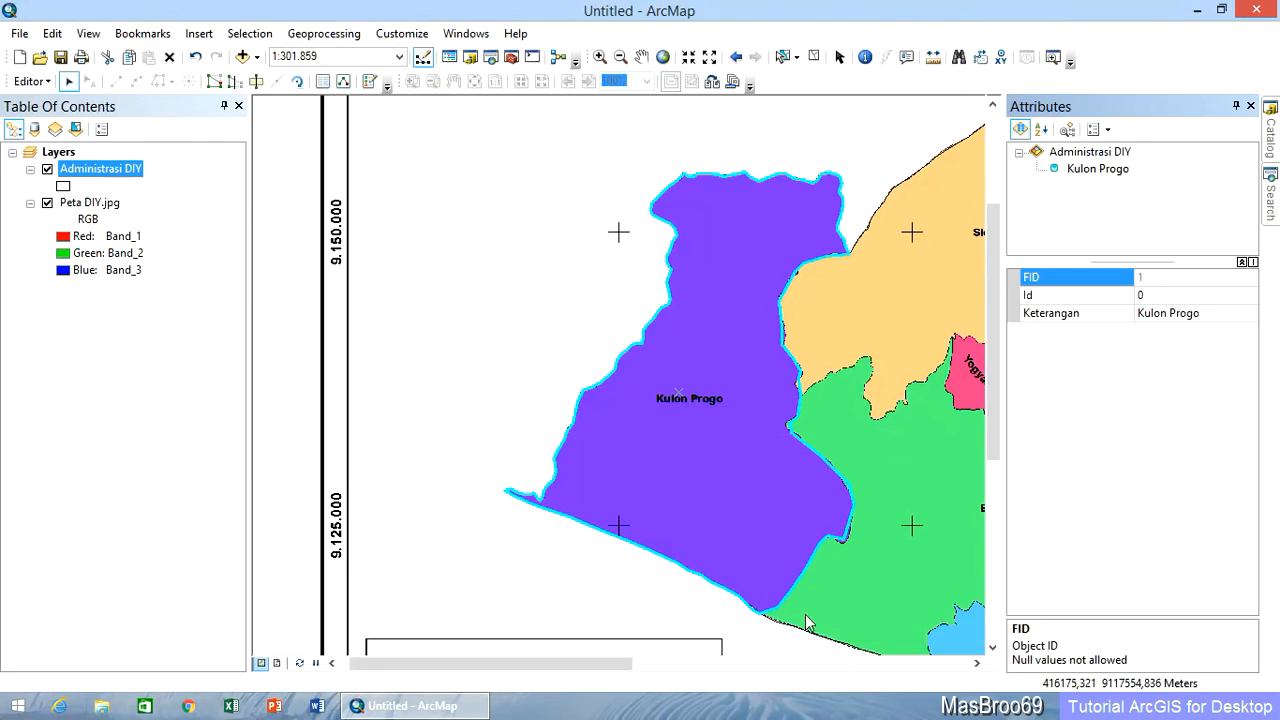
{"action": "left_click", "coordinate": [1213, 320]}
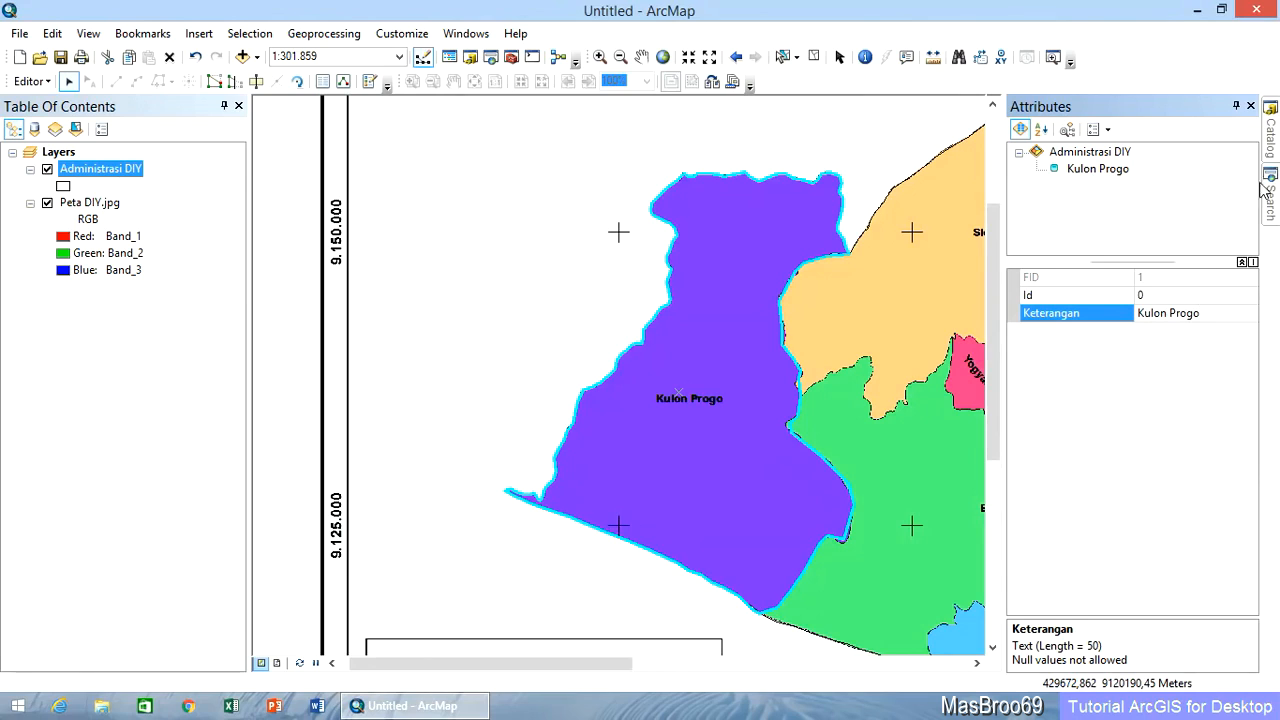
Step: Close the Attributes window and select the large remaining province polygon east of Kulon Progo with the Edit tool
{"action": "left_click", "coordinate": [1251, 106]}
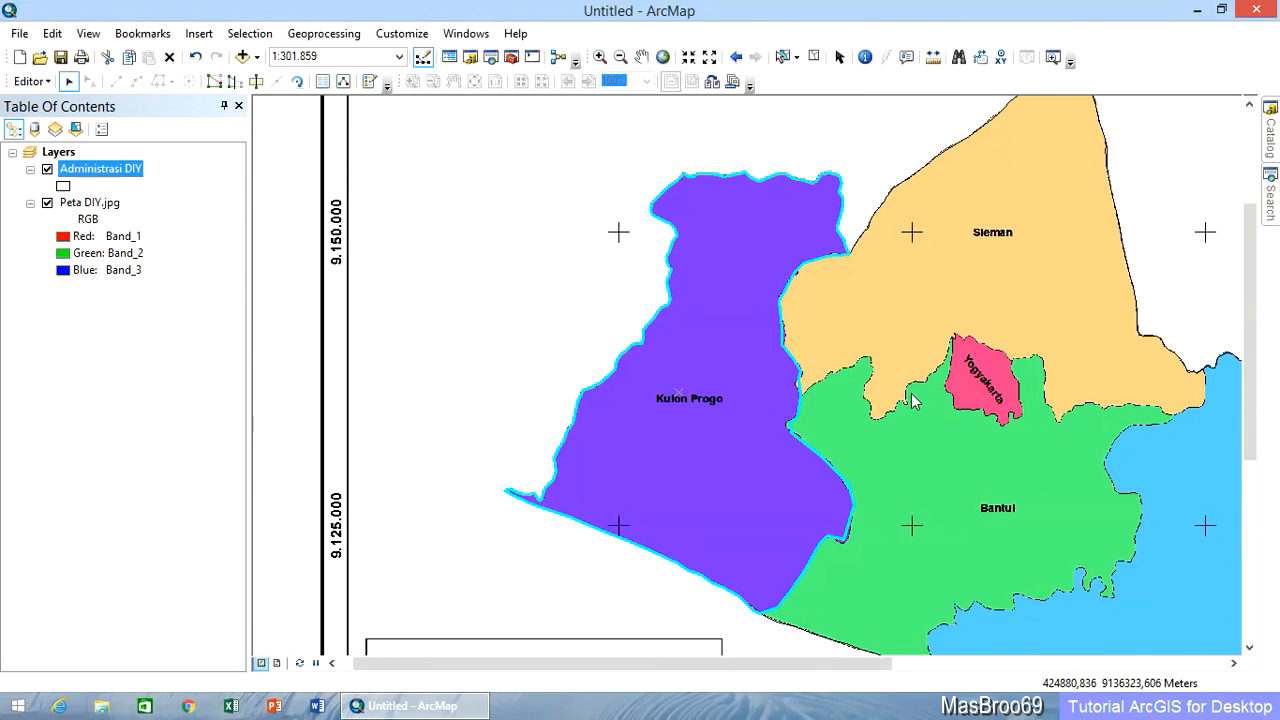
{"action": "left_click", "coordinate": [641, 57]}
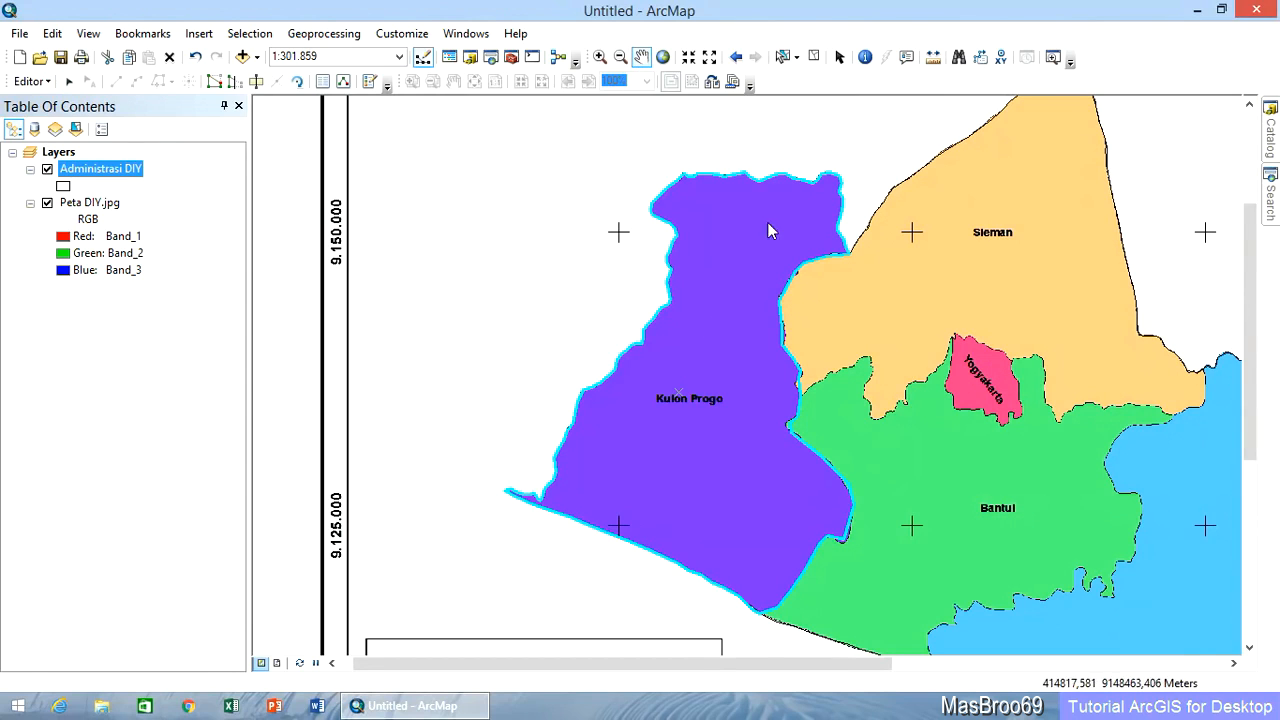
{"action": "left_click_drag", "start_coordinate": [868, 311], "coordinate": [663, 203]}
{"action": "left_click_drag", "start_coordinate": [891, 384], "coordinate": [744, 386]}
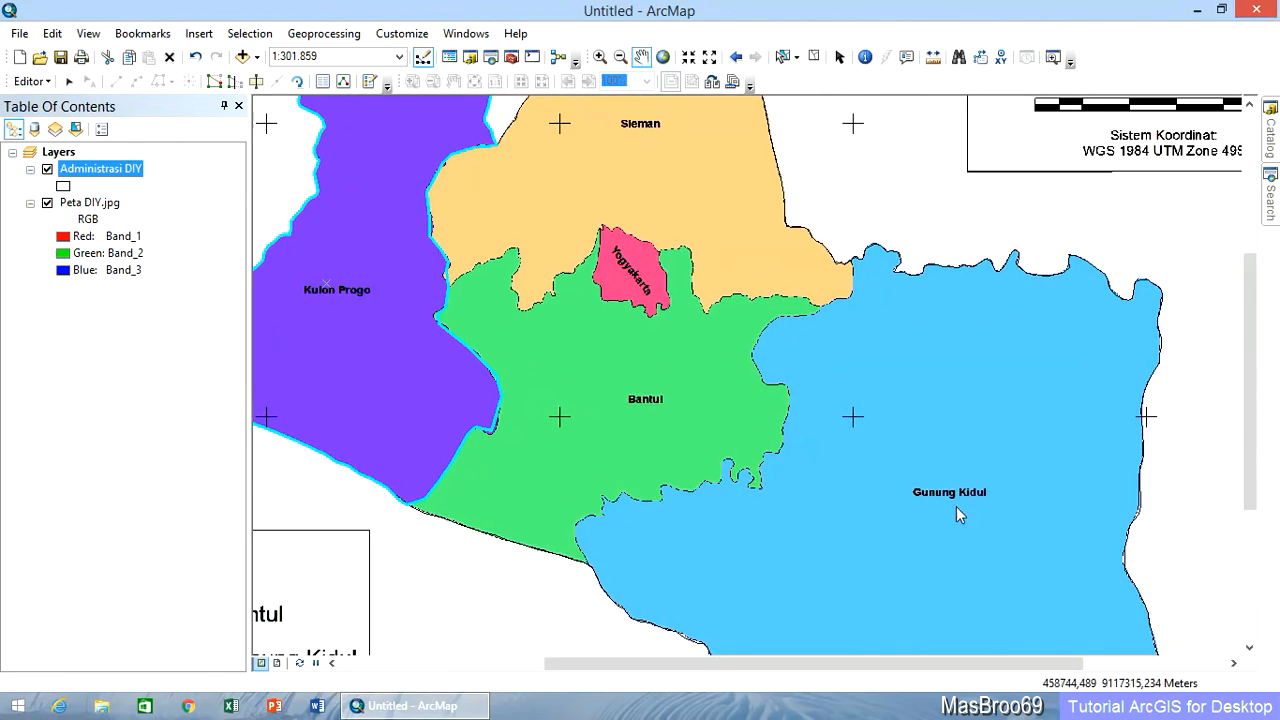
{"action": "left_click", "coordinate": [69, 81]}
{"action": "left_click", "coordinate": [814, 368]}
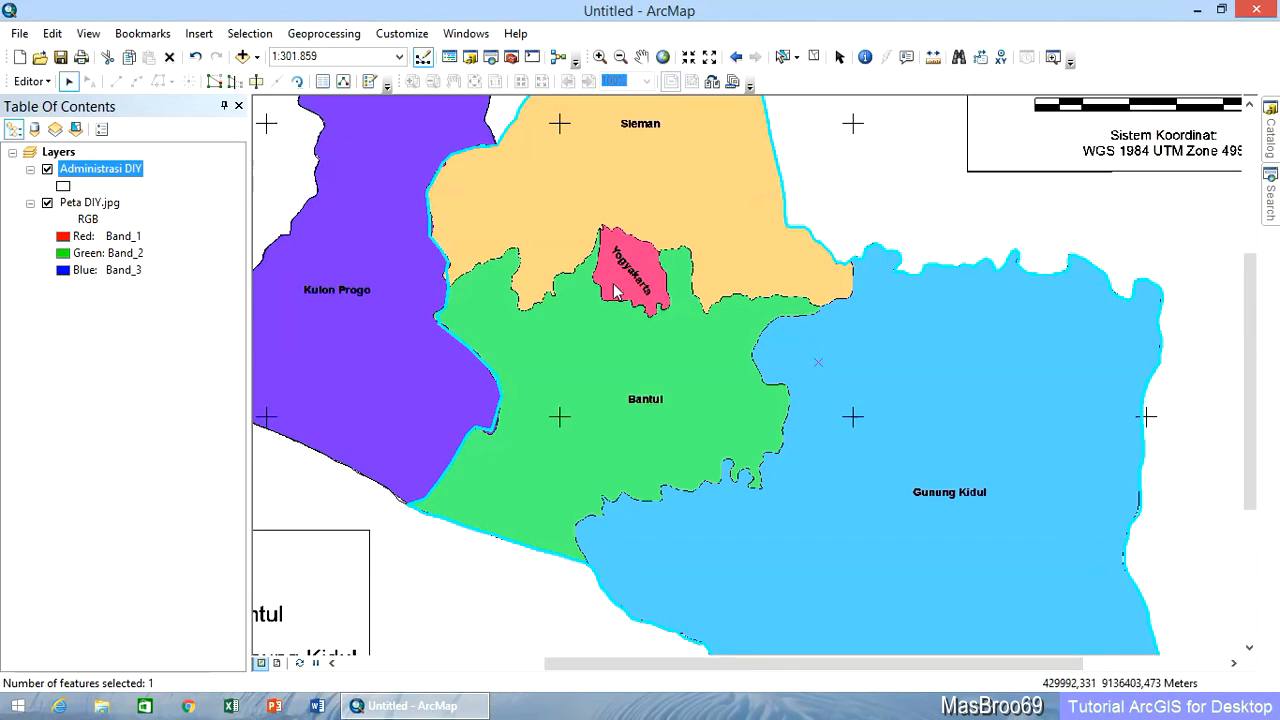
Step: Cut the Yogyakarta city area out of the selected polygon with Cut Polygons, tracing its boundary on the base map all the way around
{"action": "left_click", "coordinate": [600, 56]}
{"action": "left_click_drag", "start_coordinate": [554, 205], "coordinate": [757, 356]}
{"action": "left_click", "coordinate": [257, 82]}
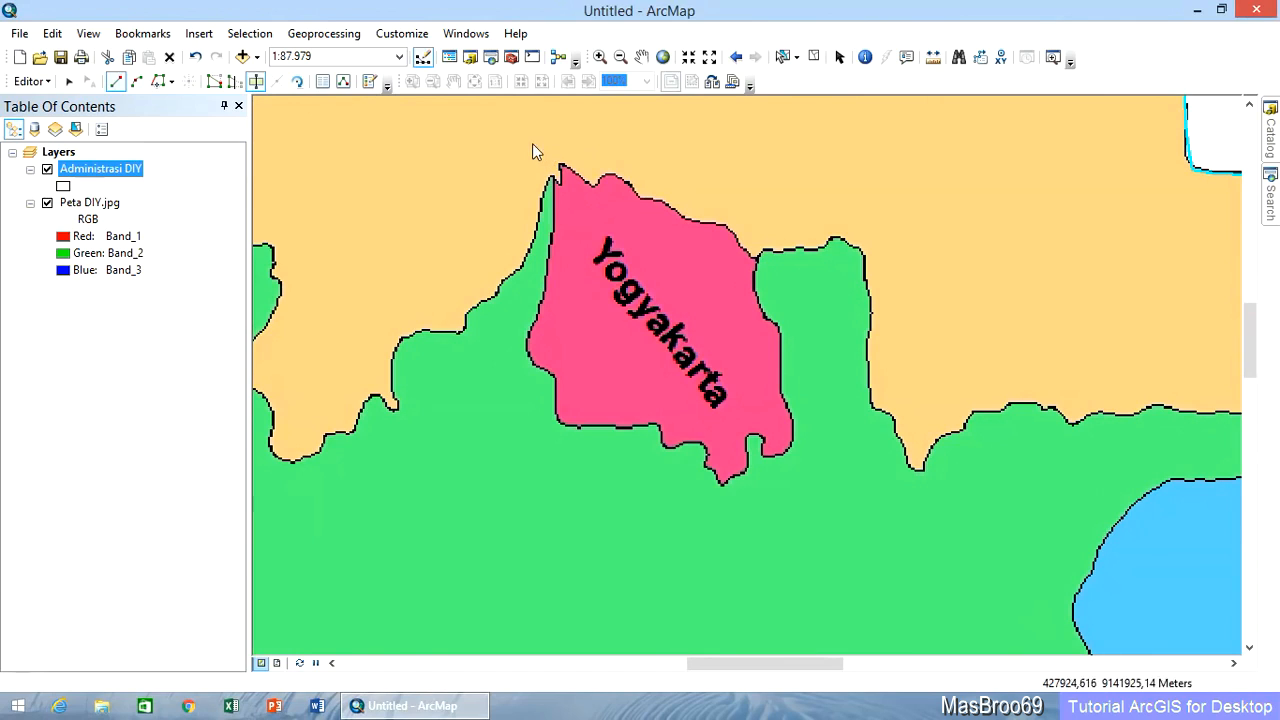
{"action": "left_click", "coordinate": [510, 128]}
{"action": "left_click", "coordinate": [563, 163]}
{"action": "left_click", "coordinate": [609, 174]}
{"action": "left_click", "coordinate": [626, 185]}
{"action": "left_click", "coordinate": [648, 202]}
{"action": "left_click", "coordinate": [675, 212]}
{"action": "left_click", "coordinate": [698, 221]}
{"action": "left_click", "coordinate": [724, 229]}
{"action": "left_click", "coordinate": [745, 249]}
{"action": "left_click", "coordinate": [753, 263]}
{"action": "left_click", "coordinate": [753, 289]}
{"action": "left_click", "coordinate": [779, 330]}
{"action": "left_click", "coordinate": [779, 379]}
{"action": "left_click", "coordinate": [795, 425]}
{"action": "left_click", "coordinate": [790, 450]}
{"action": "left_click", "coordinate": [769, 458]}
{"action": "left_click", "coordinate": [761, 441]}
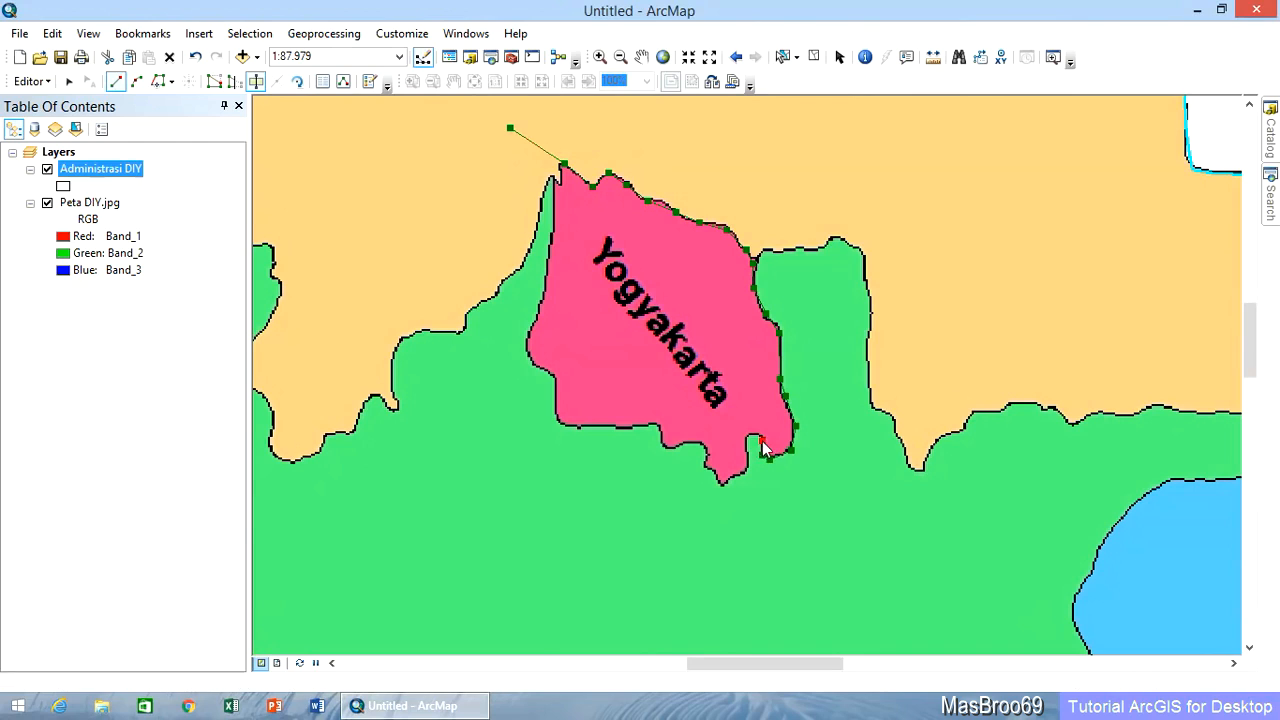
{"action": "left_click", "coordinate": [744, 457]}
{"action": "left_click", "coordinate": [740, 474]}
{"action": "left_click", "coordinate": [723, 481]}
{"action": "left_click", "coordinate": [702, 467]}
{"action": "left_click", "coordinate": [689, 444]}
{"action": "left_click", "coordinate": [673, 450]}
{"action": "left_click", "coordinate": [659, 433]}
{"action": "left_click", "coordinate": [640, 428]}
{"action": "left_click", "coordinate": [601, 428]}
{"action": "left_click", "coordinate": [562, 428]}
{"action": "left_click", "coordinate": [554, 405]}
{"action": "left_click", "coordinate": [549, 373]}
{"action": "left_click", "coordinate": [525, 359]}
{"action": "left_click", "coordinate": [535, 314]}
{"action": "left_click", "coordinate": [536, 288]}
{"action": "left_click", "coordinate": [542, 262]}
{"action": "left_click", "coordinate": [551, 237]}
{"action": "left_click", "coordinate": [552, 197]}
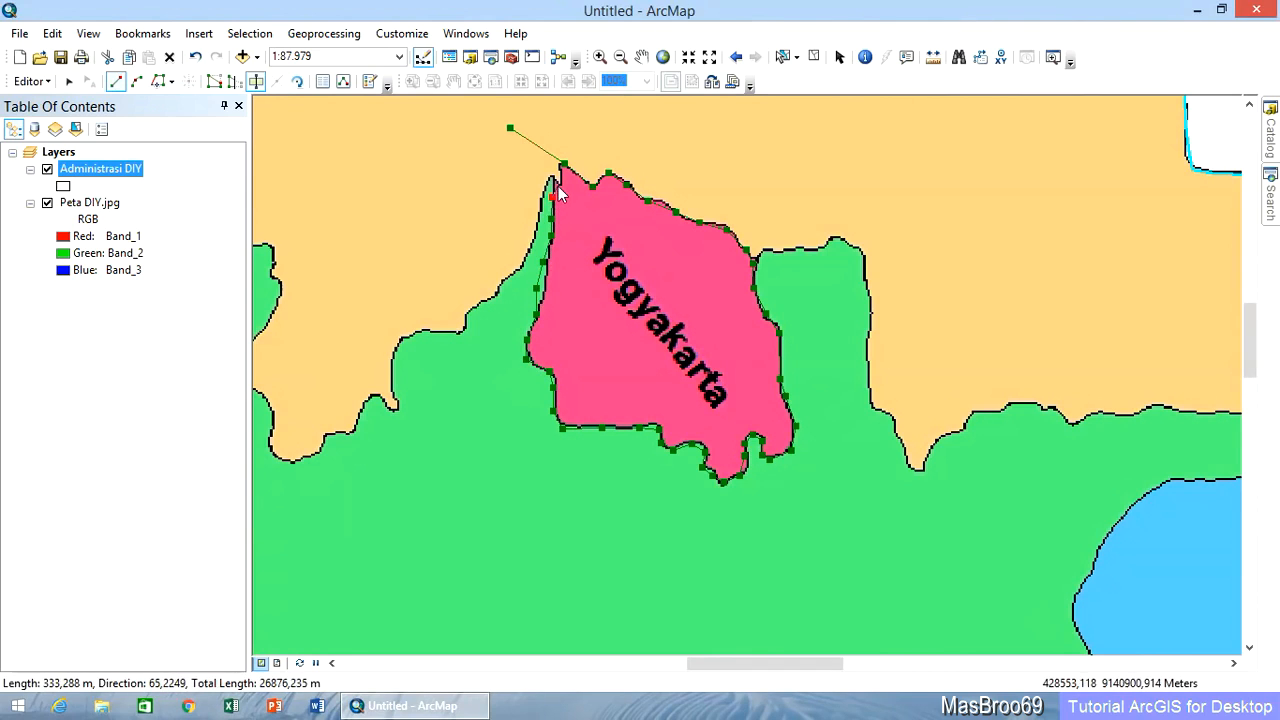
{"action": "double_click", "coordinate": [573, 116]}
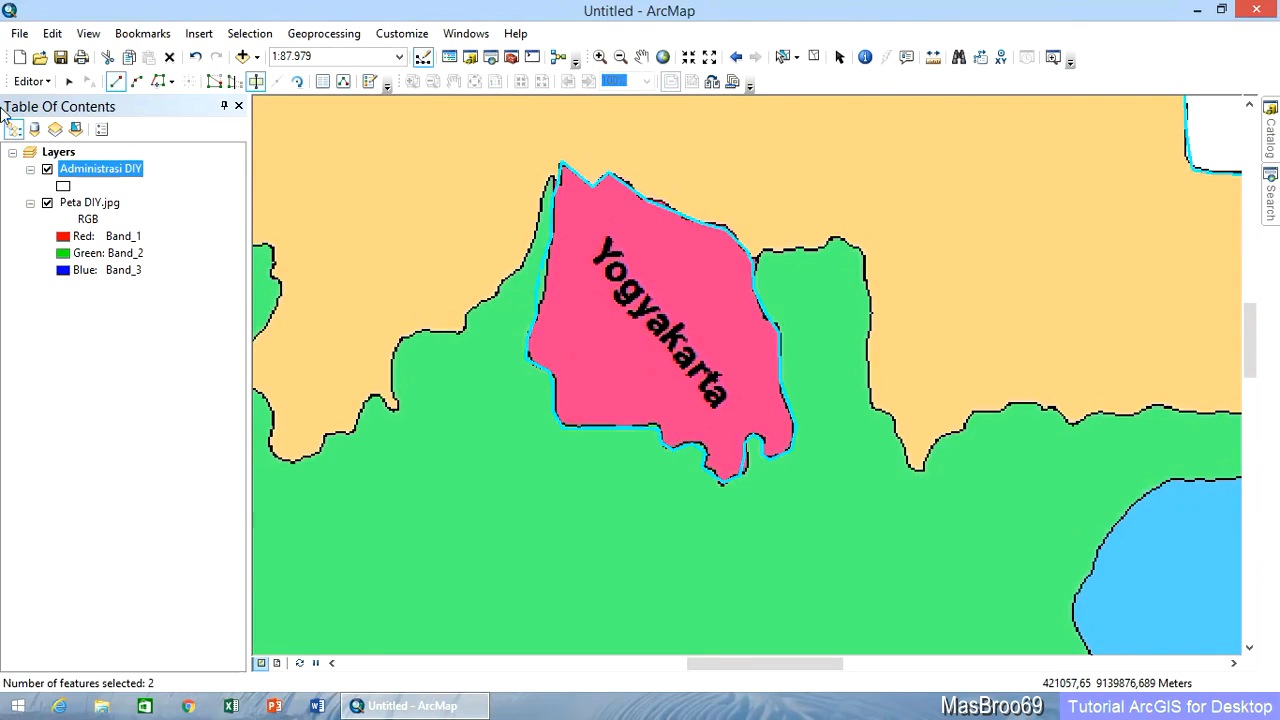
Step: Select the Yogyakarta polygon with the Edit tool and move it northeast to test the cut, then undo the move
{"action": "left_click", "coordinate": [70, 84]}
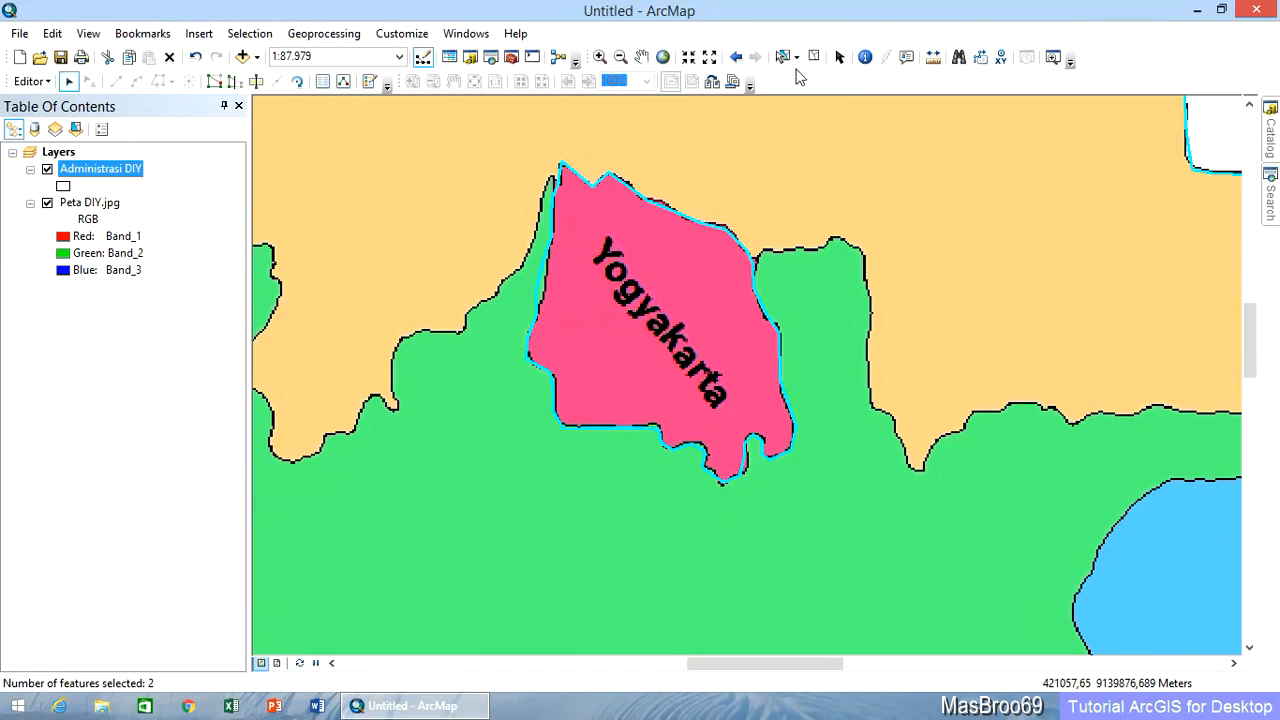
{"action": "left_click", "coordinate": [709, 56]}
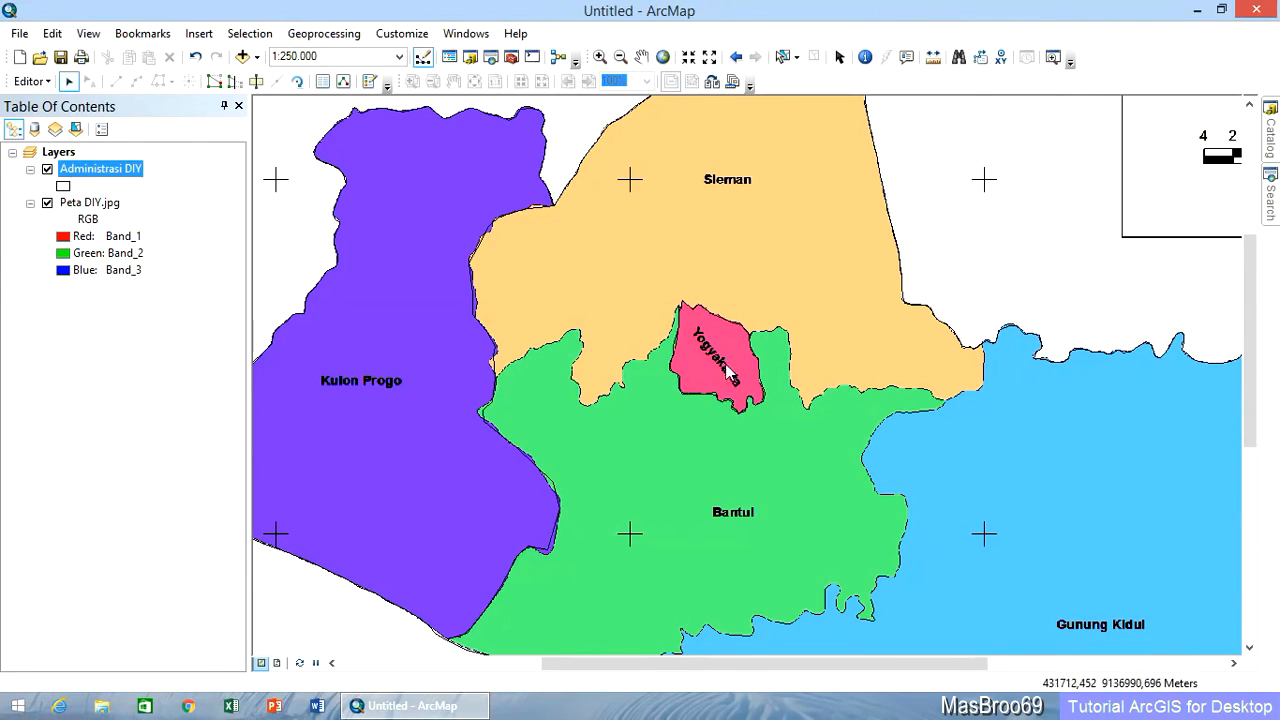
{"action": "left_click", "coordinate": [720, 360]}
{"action": "left_click_drag", "start_coordinate": [720, 360], "coordinate": [1018, 196]}
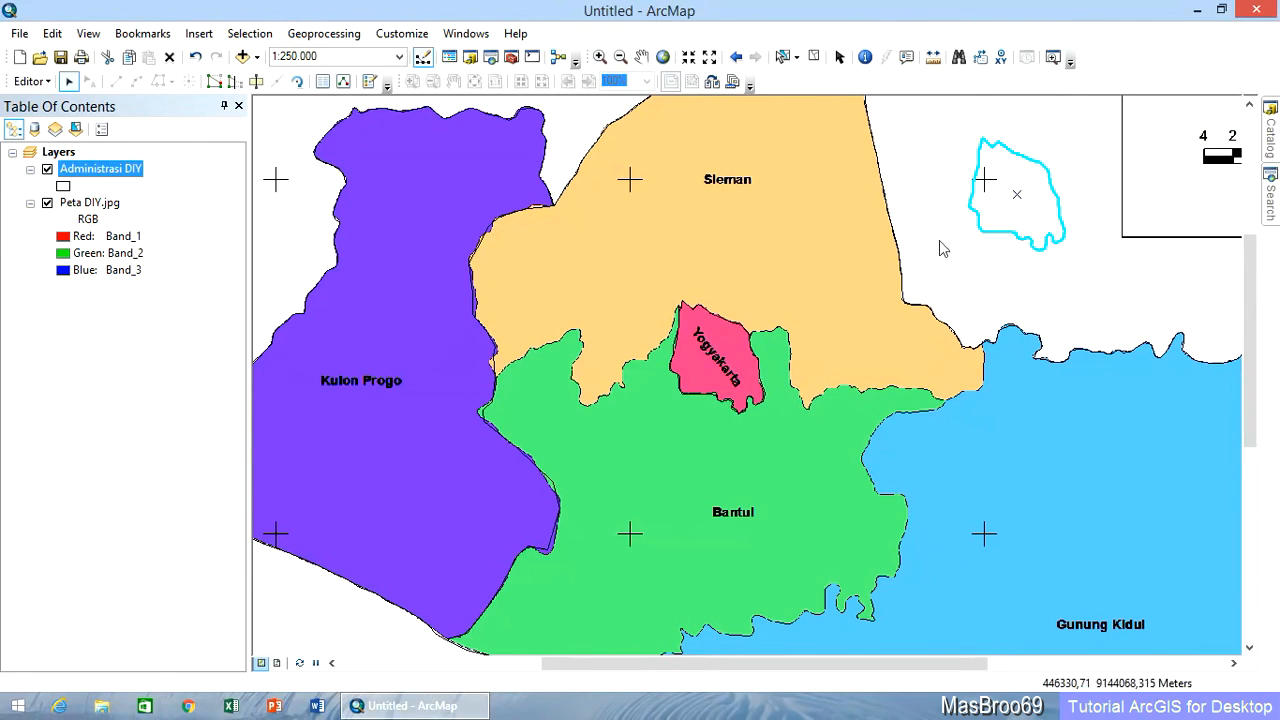
{"action": "left_click", "coordinate": [195, 57]}
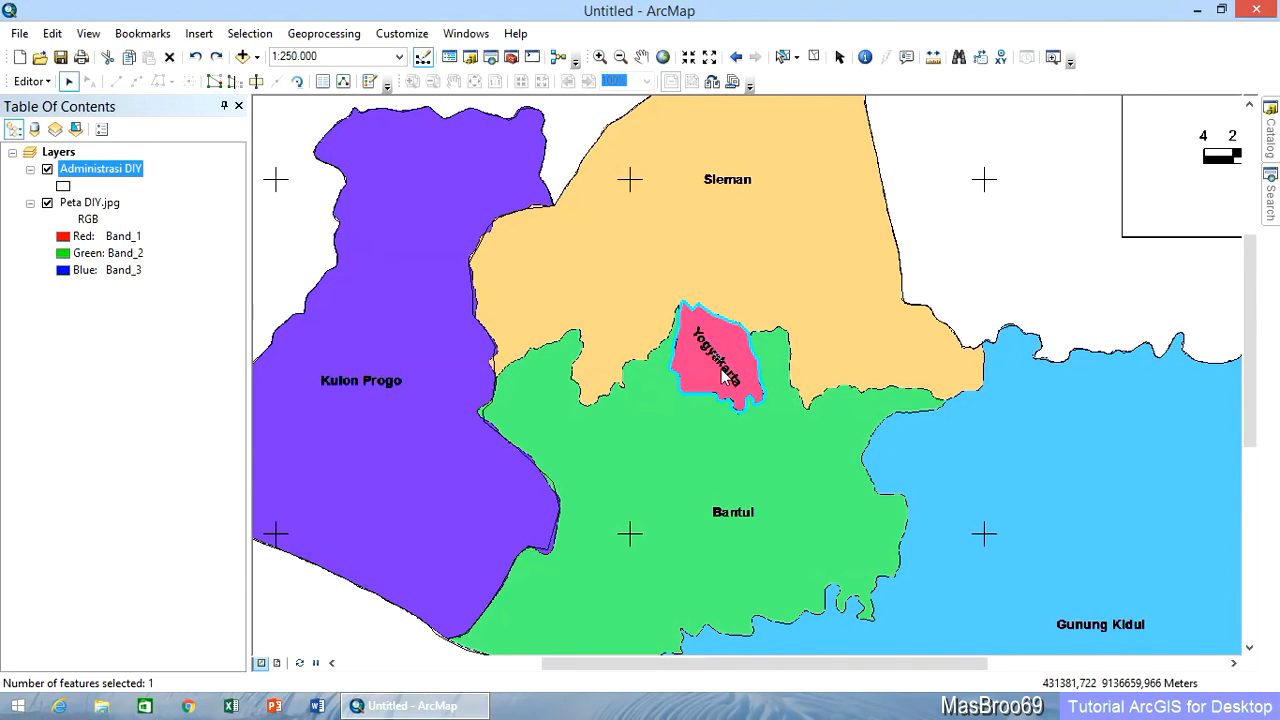
Step: Open the attributes of the selected Yogyakarta polygon and enter "Yogyakarta" in its Keterangan field
{"action": "right_click", "coordinate": [721, 369]}
{"action": "left_click", "coordinate": [771, 557]}
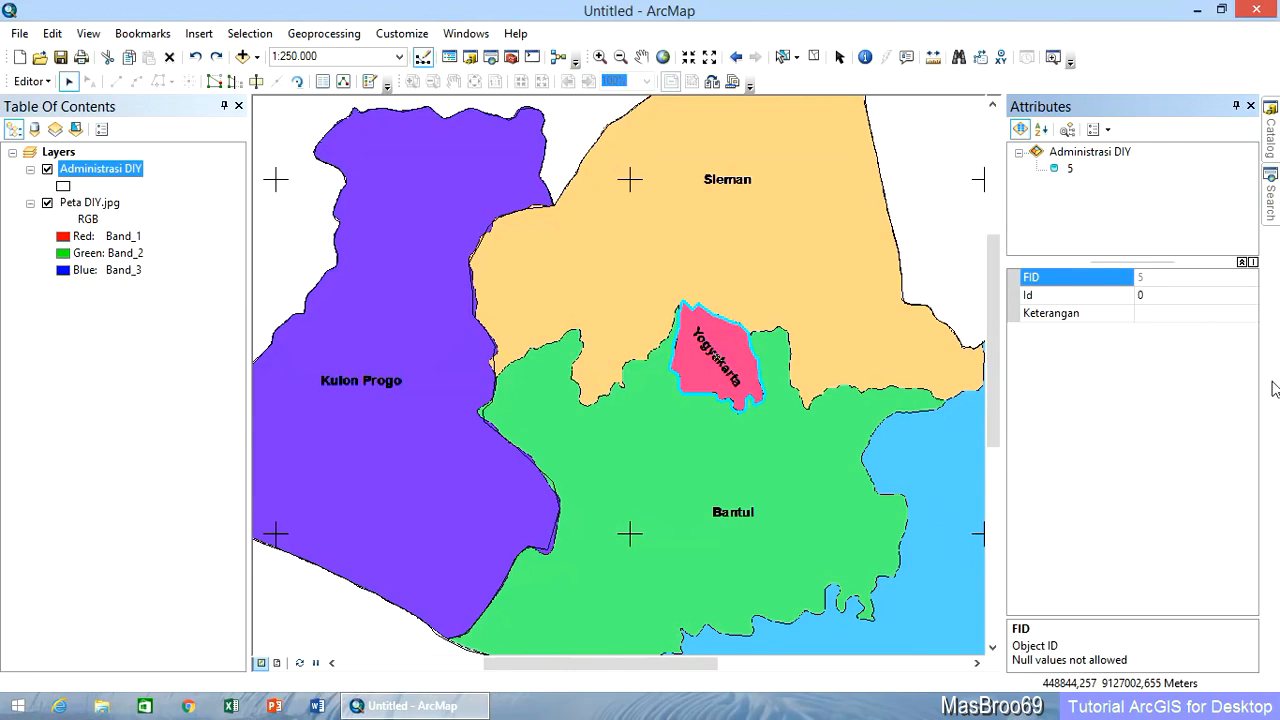
{"action": "left_click", "coordinate": [1193, 318]}
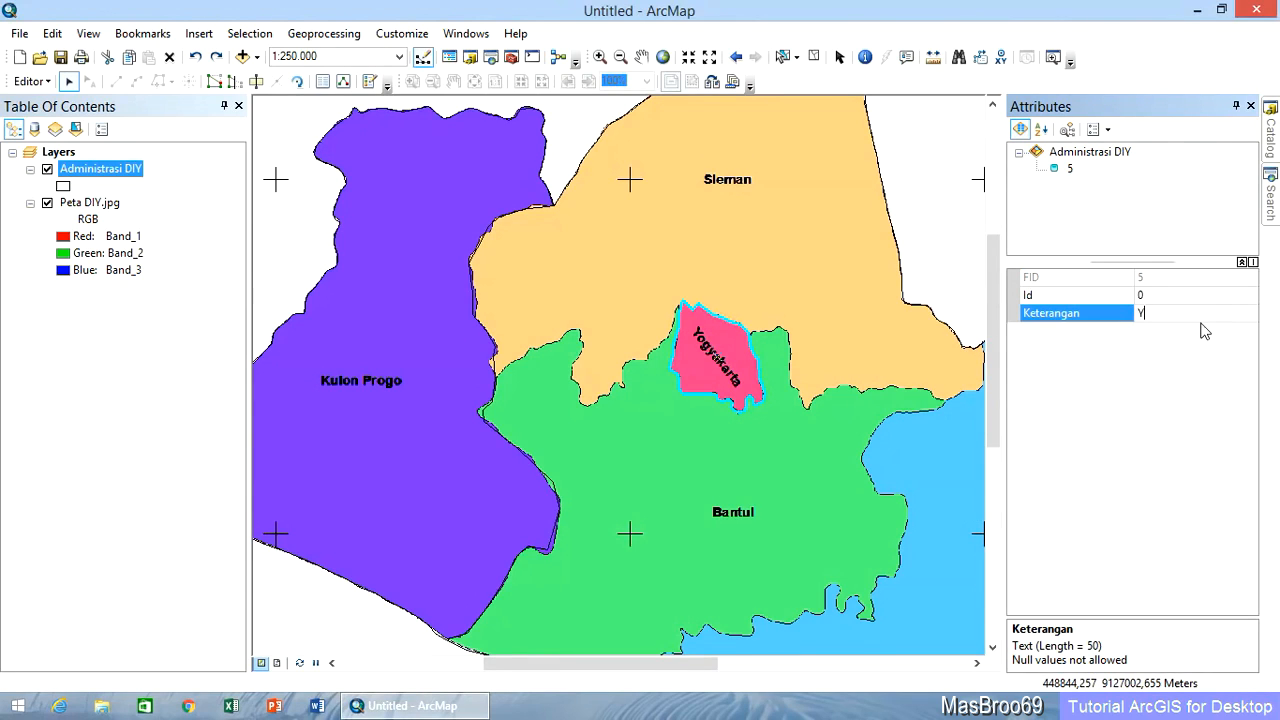
{"action": "type", "text": "Yogyakarta"}
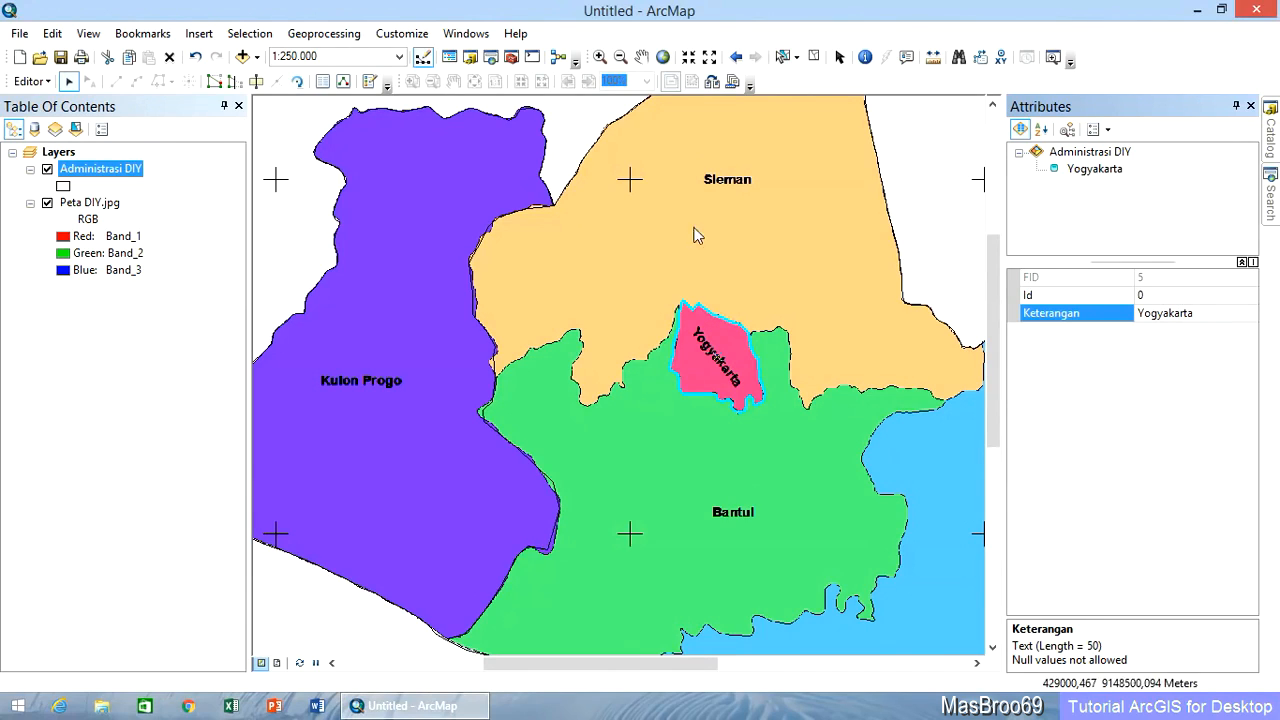
Step: Close the Attributes window, save the edits to the Administrasi DIY layer and stop editing
{"action": "left_click", "coordinate": [663, 57]}
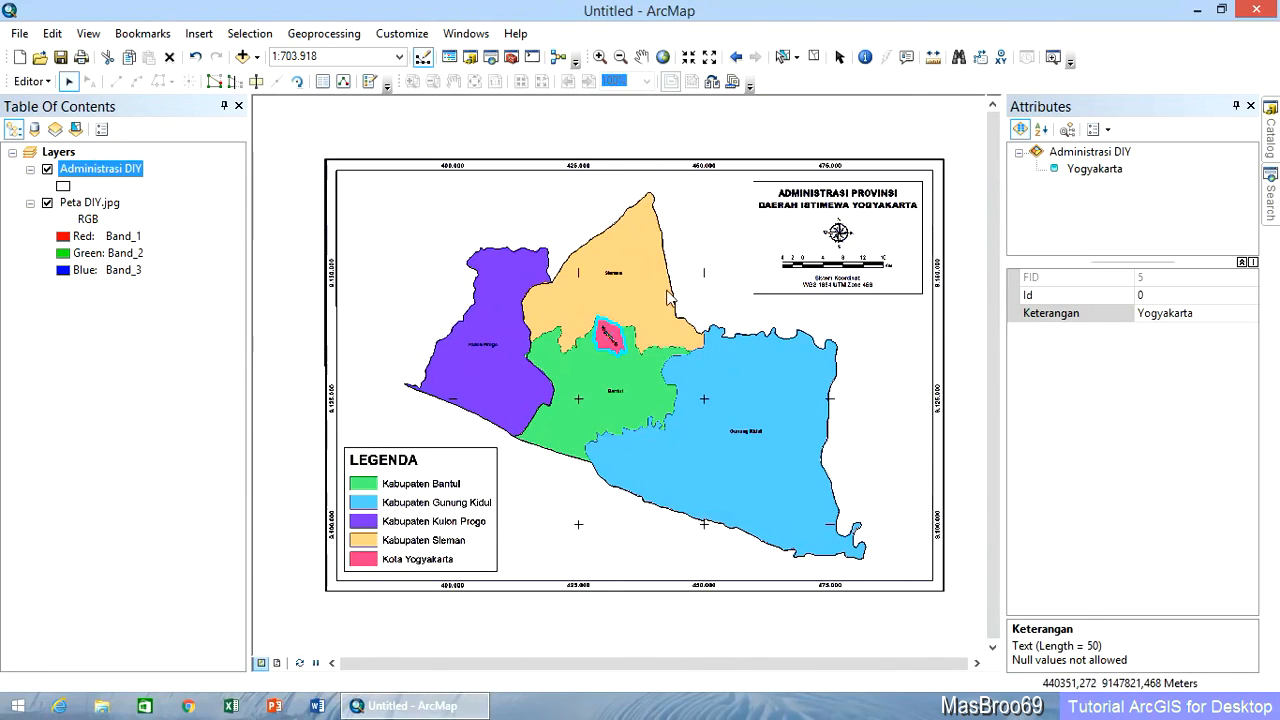
{"action": "left_click", "coordinate": [1251, 106]}
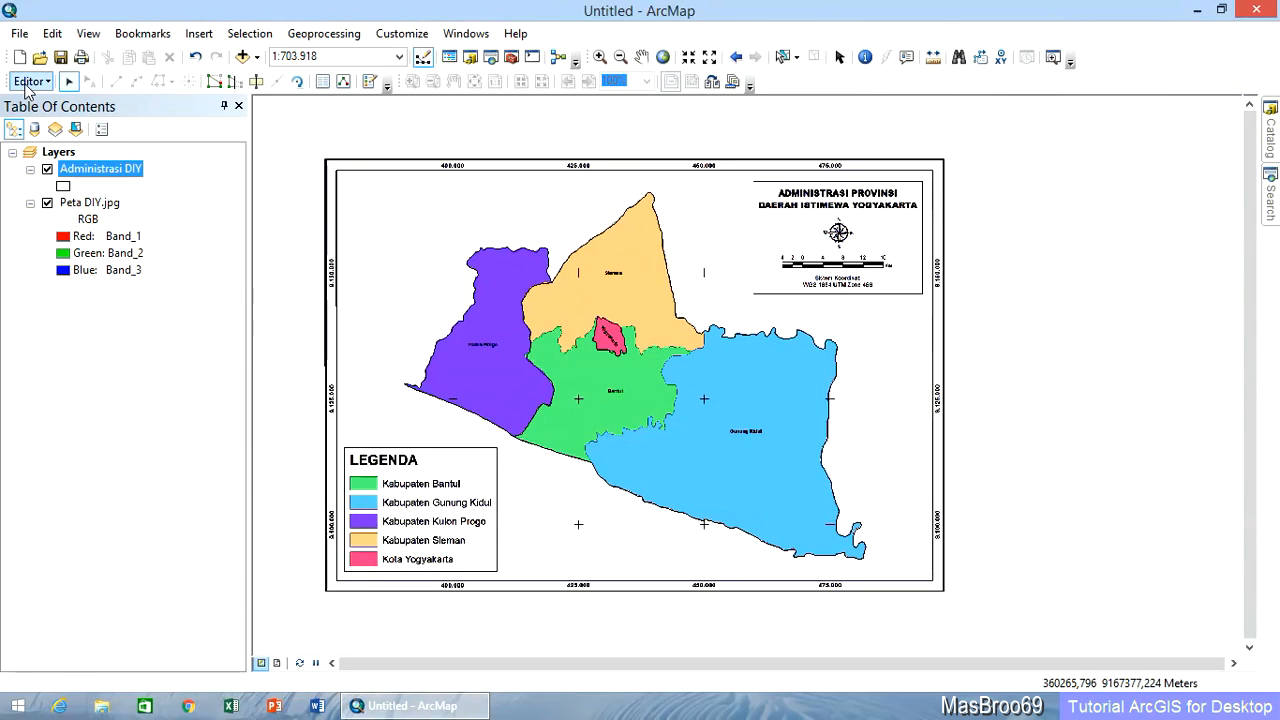
{"action": "left_click", "coordinate": [26, 86]}
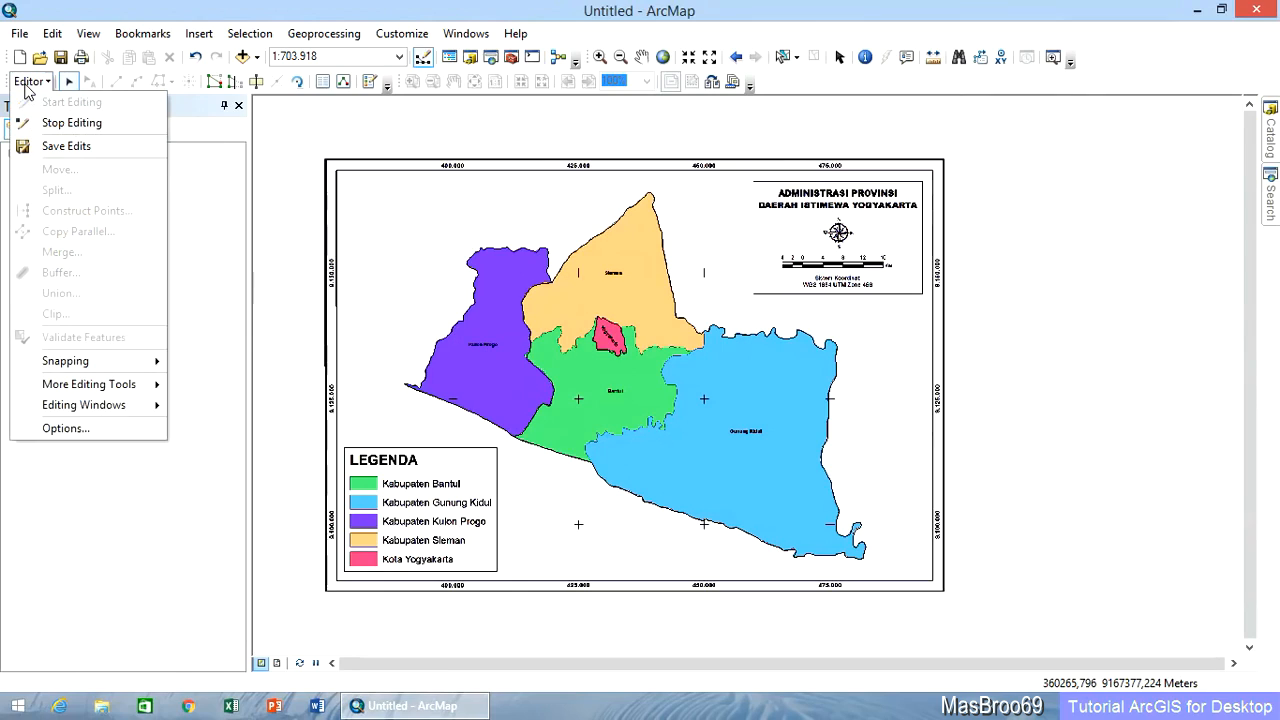
{"action": "left_click", "coordinate": [62, 146]}
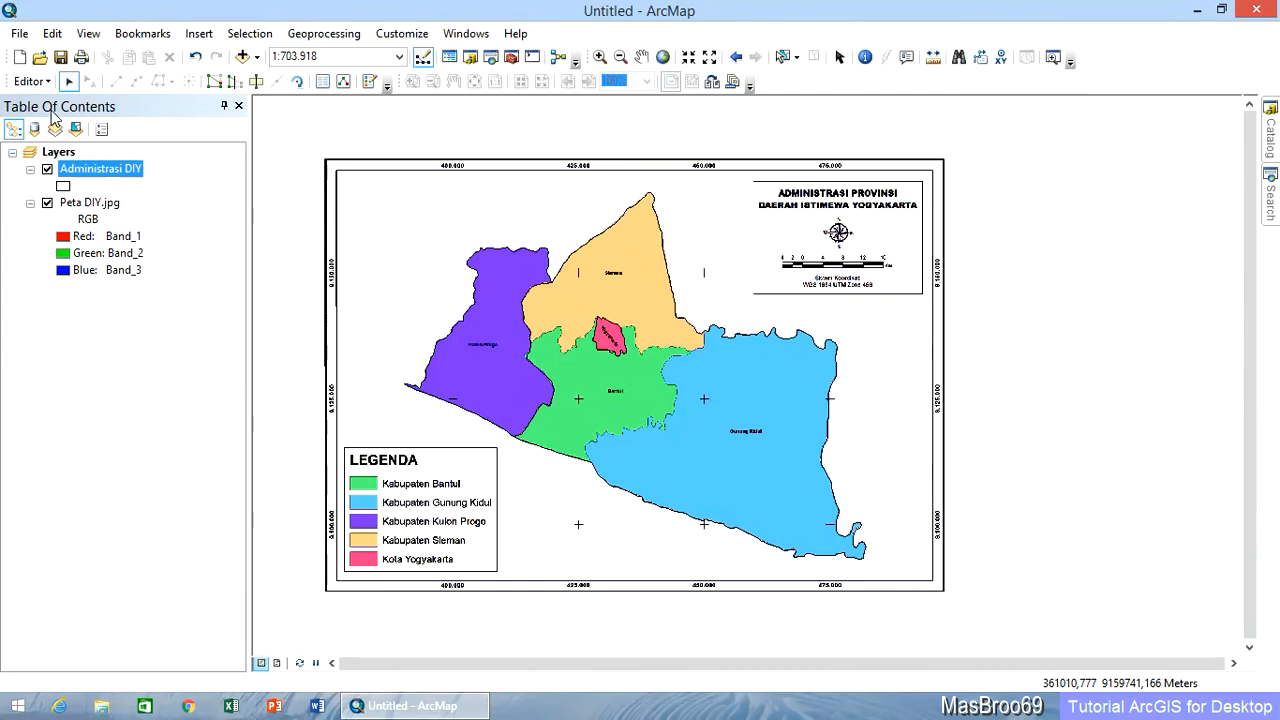
{"action": "left_click", "coordinate": [30, 81]}
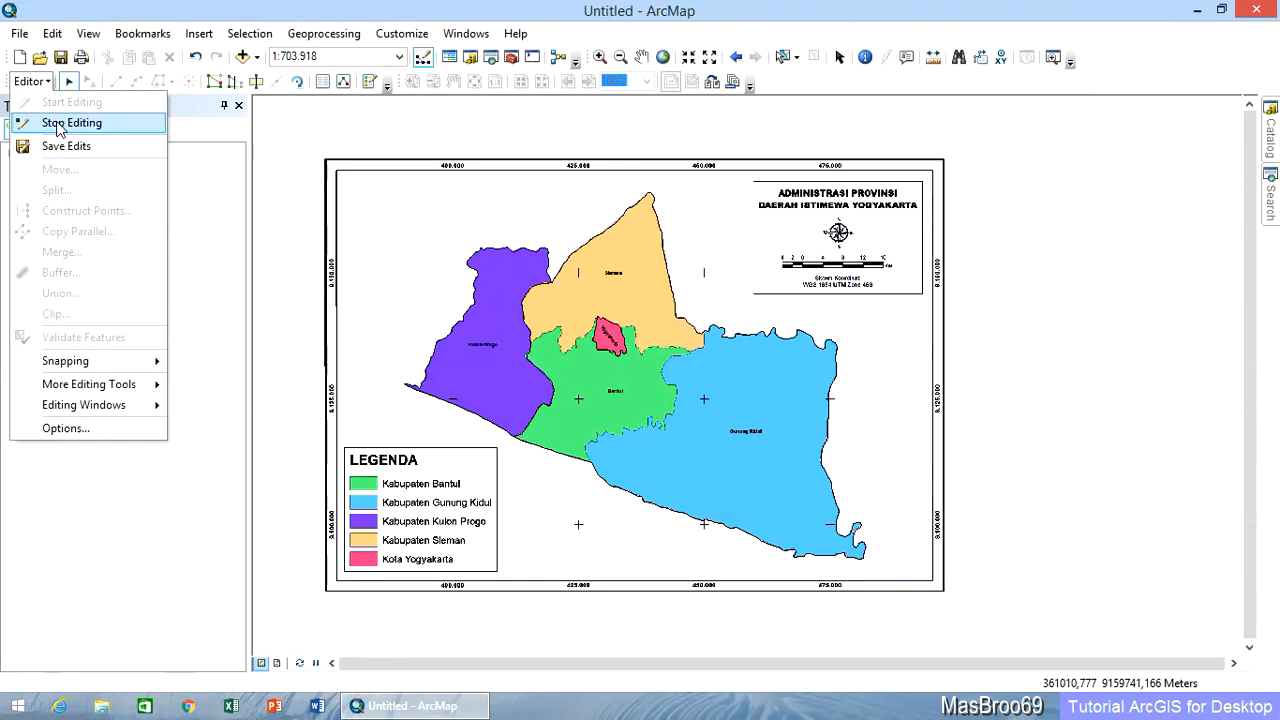
{"action": "left_click", "coordinate": [59, 126]}
Step: Hide the Peta DIY.jpg layer and change the Administrasi DIY polygon symbol to the Rose fill
{"action": "left_click", "coordinate": [47, 204]}
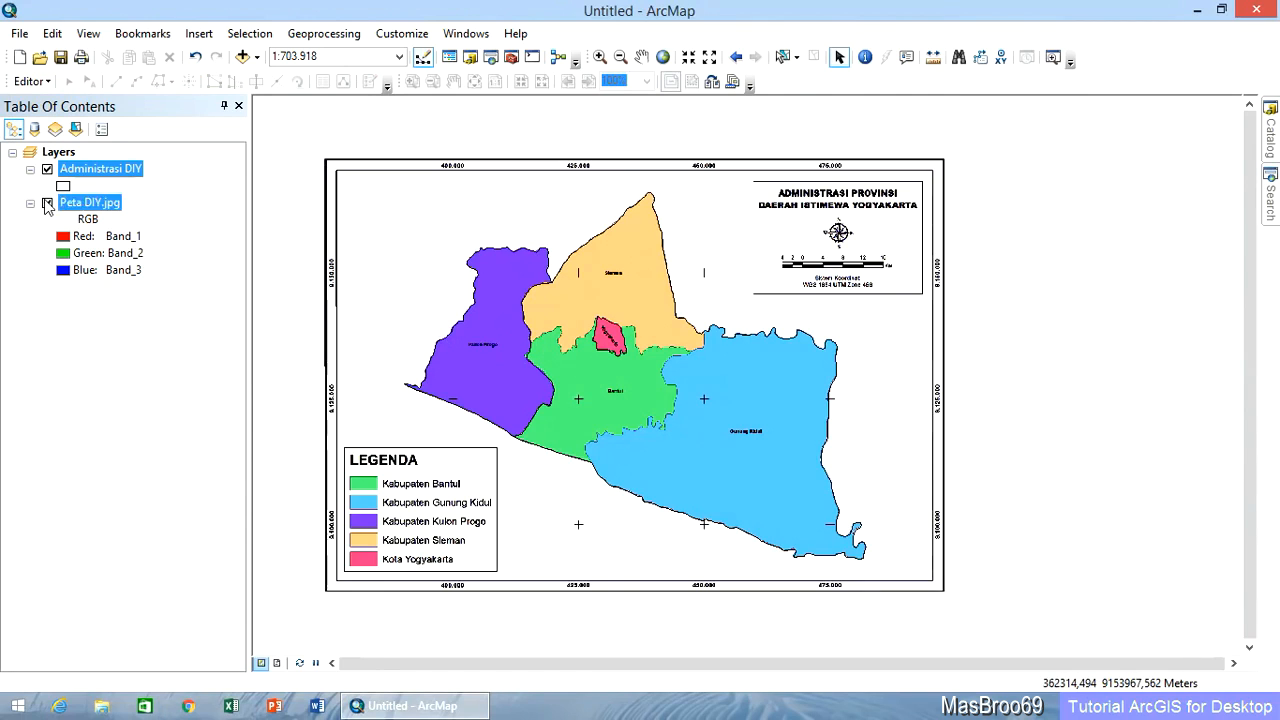
{"action": "left_click", "coordinate": [63, 186]}
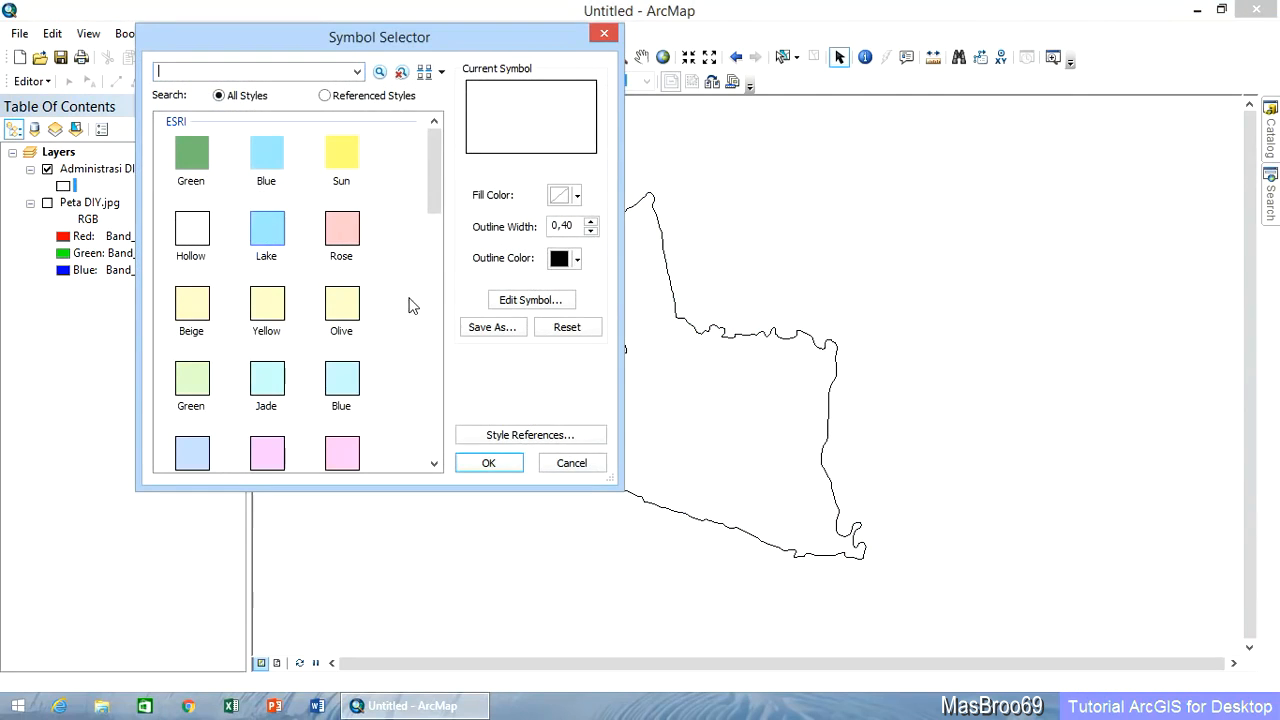
{"action": "left_click", "coordinate": [341, 228]}
{"action": "left_click", "coordinate": [488, 463]}
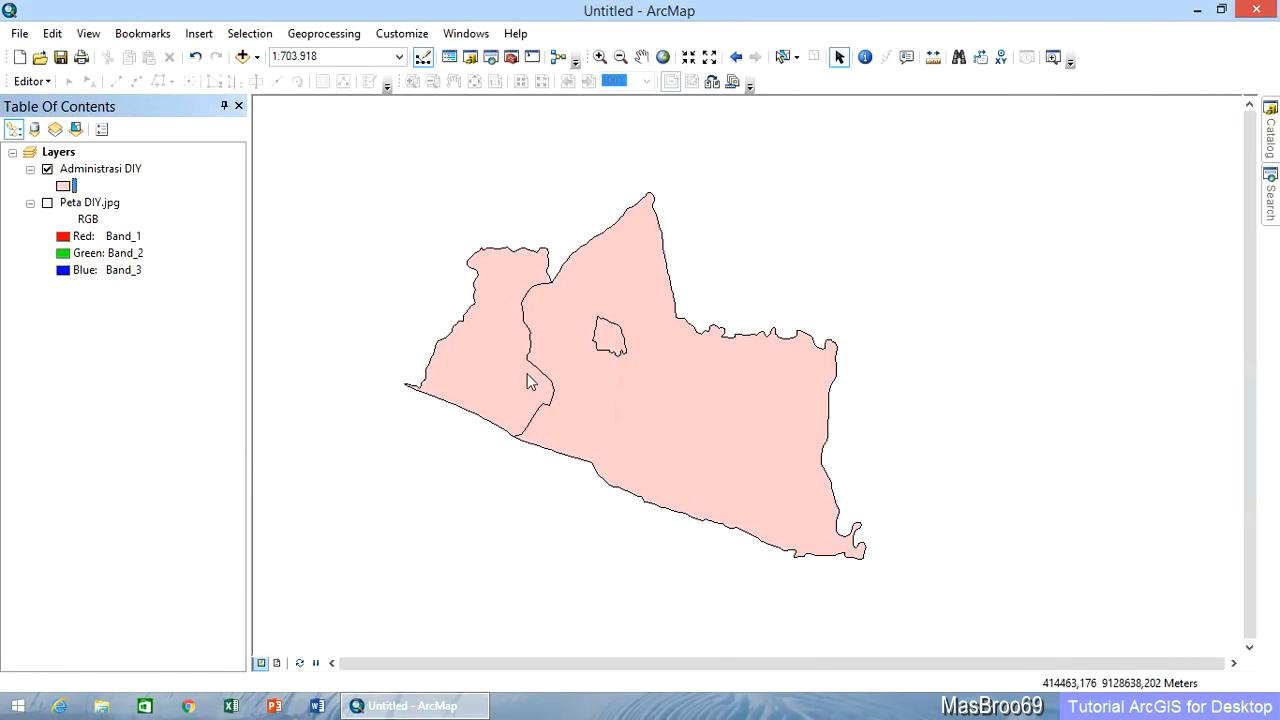